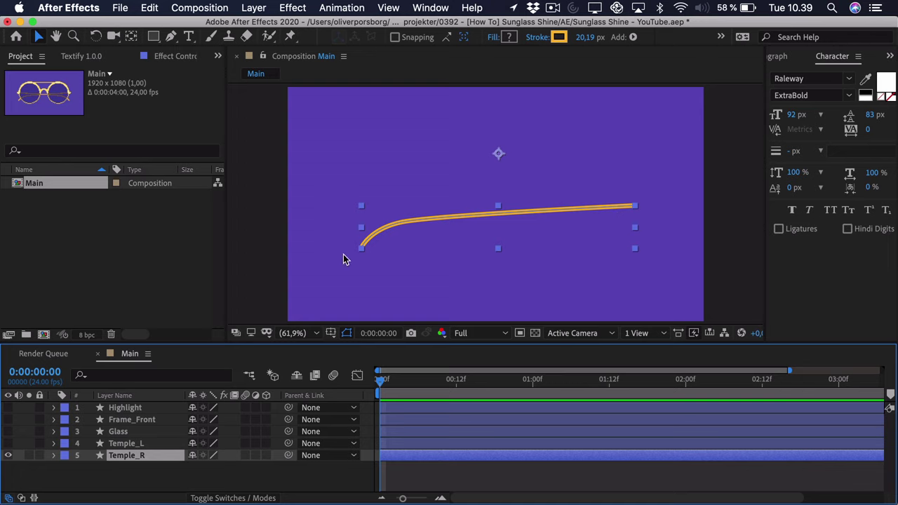
Make the Temple_L, Glass, Frame_Front and Highlight layers visible and clear the layer selection
left_click(7, 443)
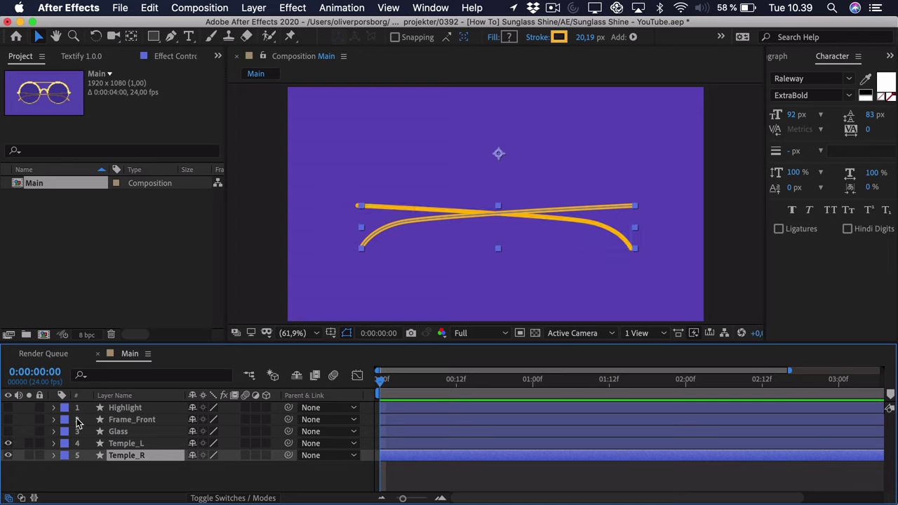
left_click(7, 431)
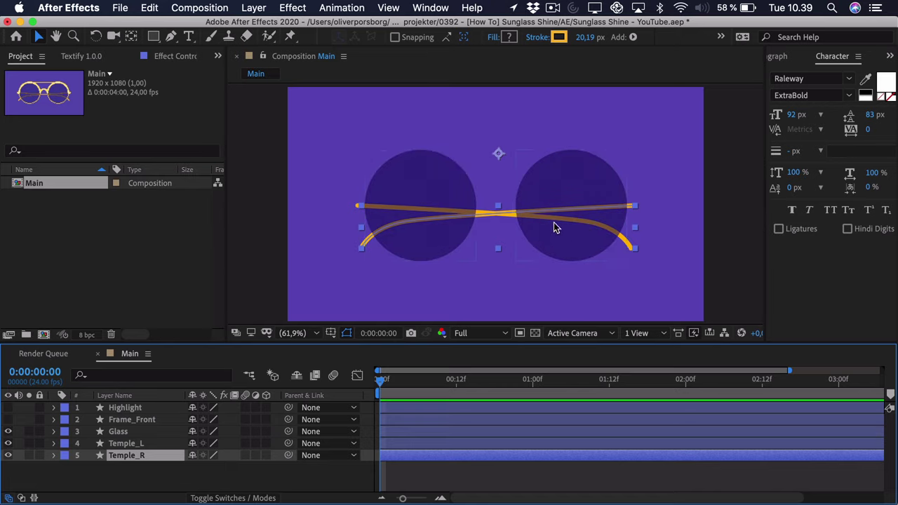
left_click(8, 418)
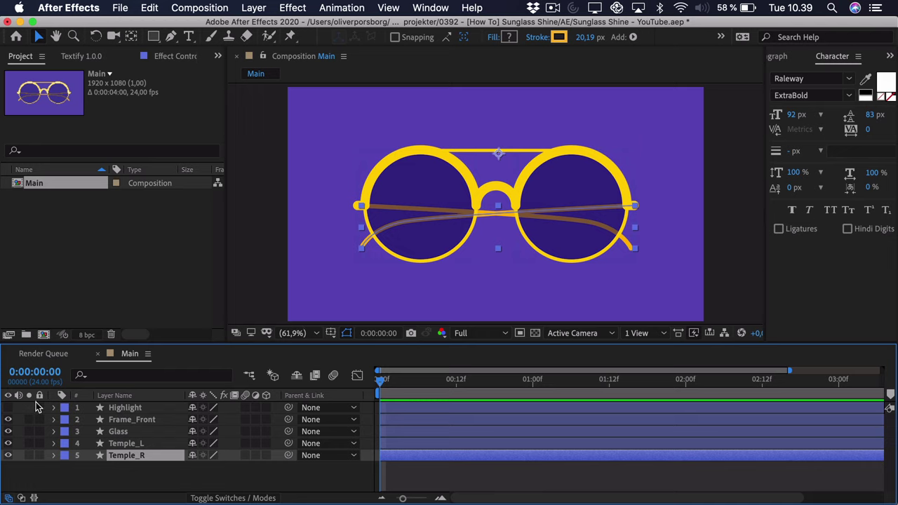
left_click(9, 408)
left_click(80, 485)
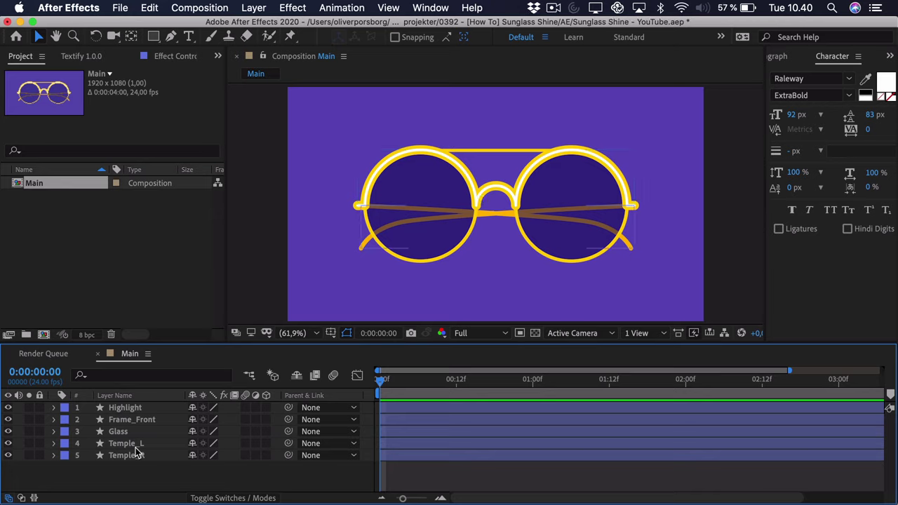
Parent the Highlight, Glass, Temple_L and Temple_R layers to Frame_Front
left_click(130, 420)
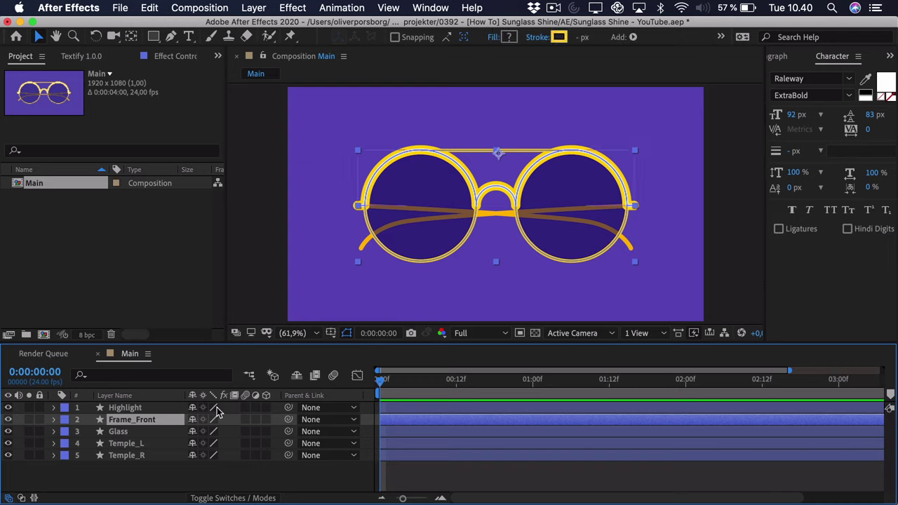
left_click(139, 433)
left_click(137, 455, "shift")
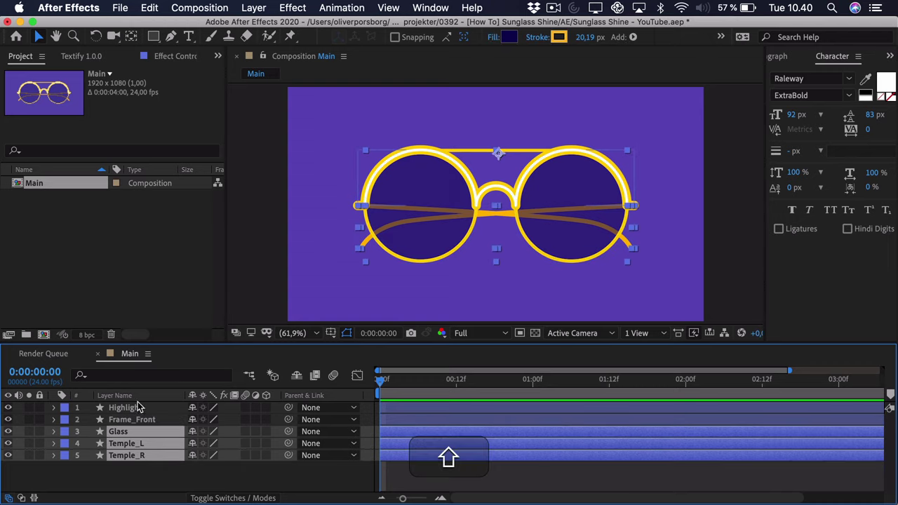
left_click(138, 407, "shift")
left_click_drag(289, 411, 163, 418)
Reveal the Scale property of Frame_Front and unlink its proportions, undoing the trial horizontal scaling
left_click(162, 419)
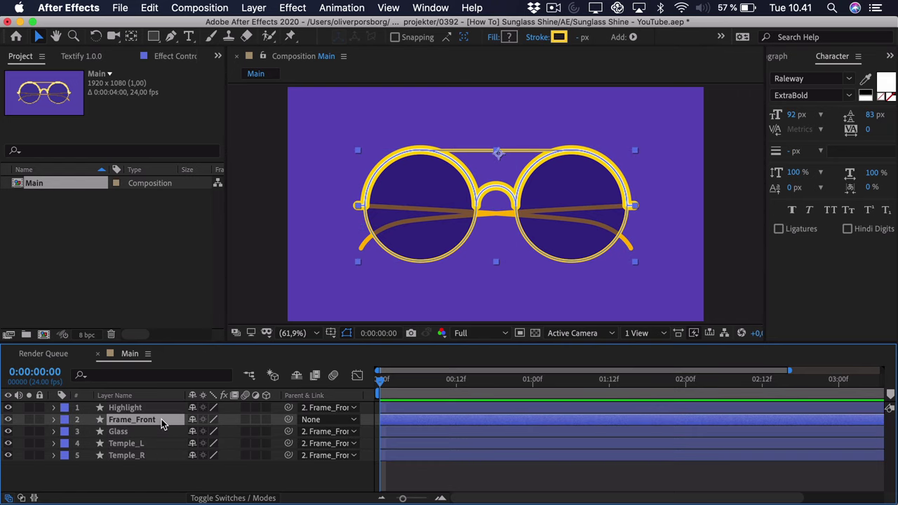
key("s")
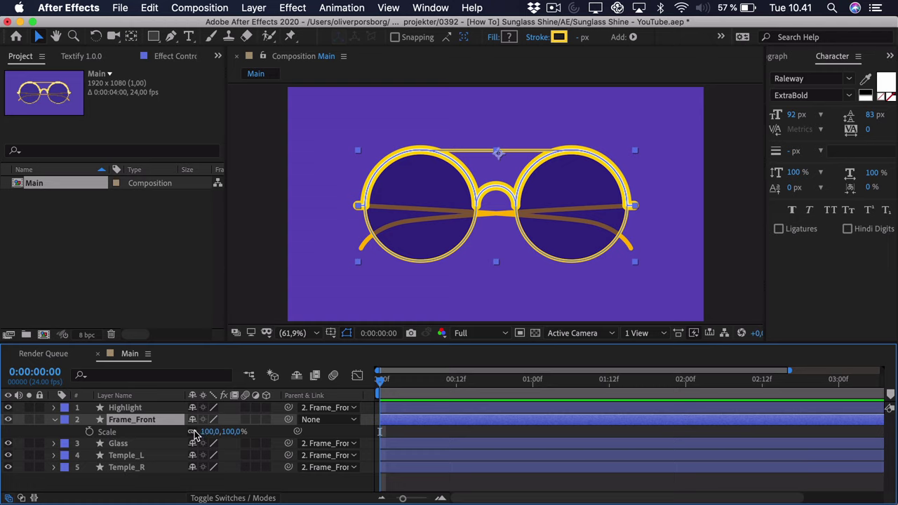
left_click(194, 432)
mouse_move(204, 432)
left_mouse_down()
mouse_move(219, 432)
mouse_move(195, 432)
mouse_move(209, 432)
left_mouse_up()
key("super+z")
Move the Frame_Front anchor point to the centre of the glasses, below the nose bridge
left_click_drag(410, 498, 397, 498)
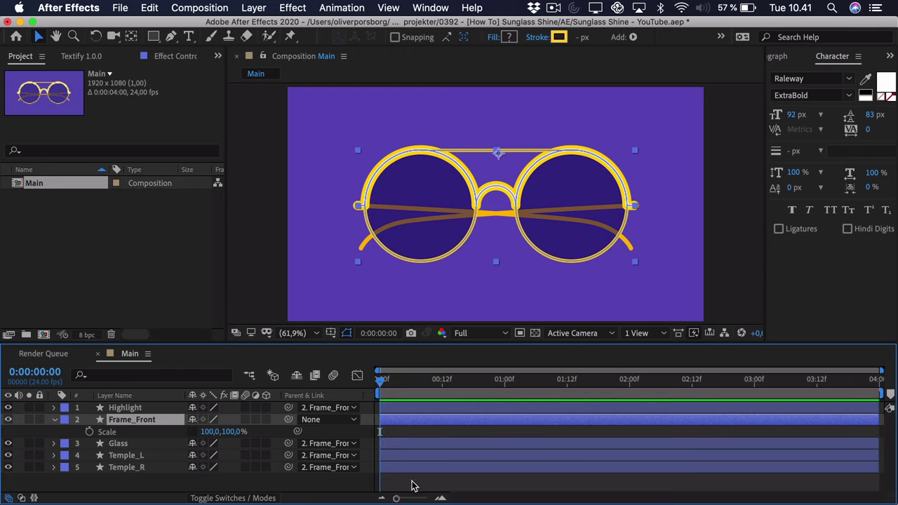
left_click(129, 37)
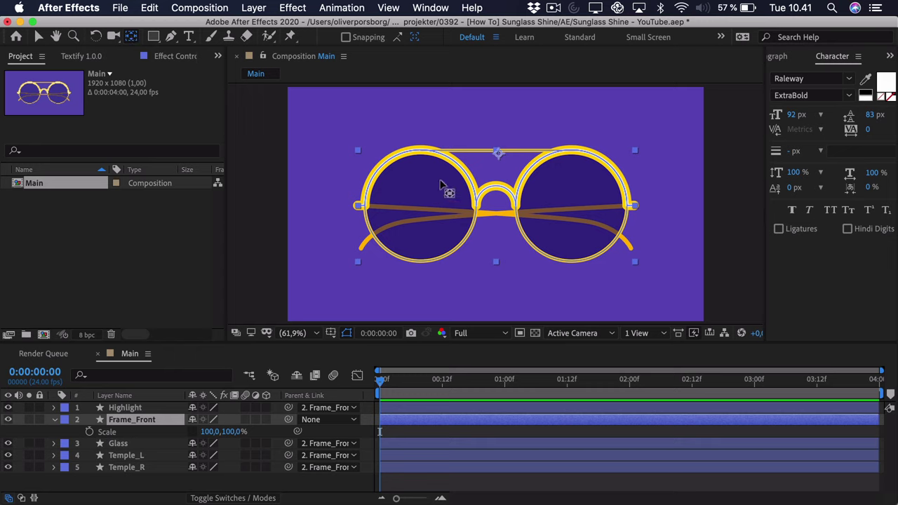
left_click_drag(496, 157, 500, 212)
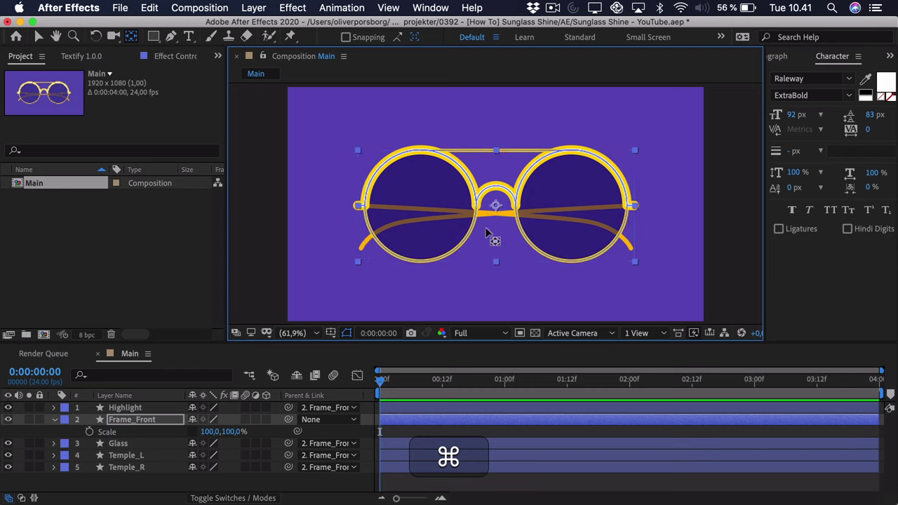
At 0:00:01:00, keyframe Frame_Front's Scale and, after separating the position dimensions, its X Position, showing only the keyframed properties
left_click_drag(440, 385, 506, 390)
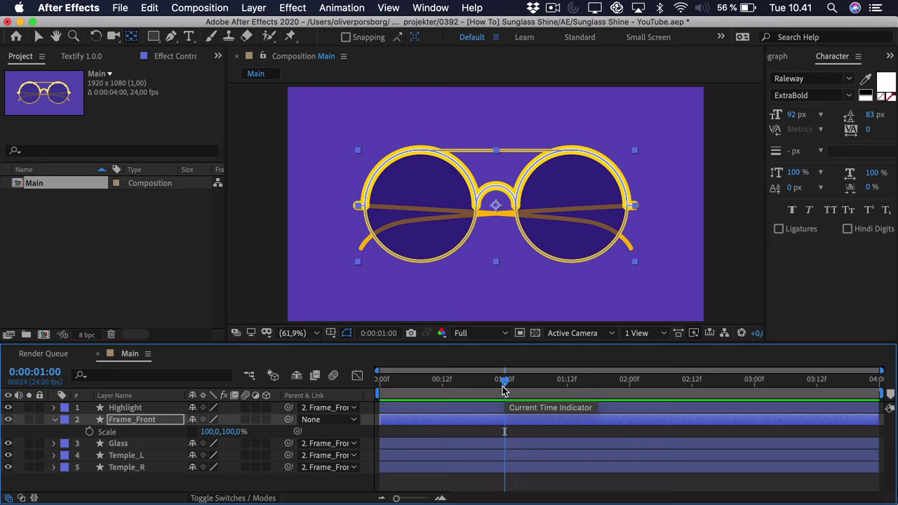
left_click(89, 432)
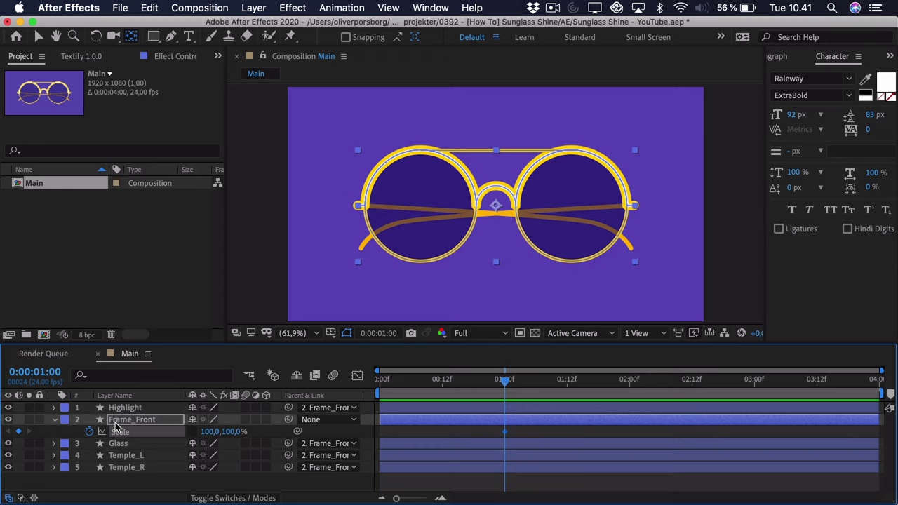
left_click(117, 423)
key("shift+p")
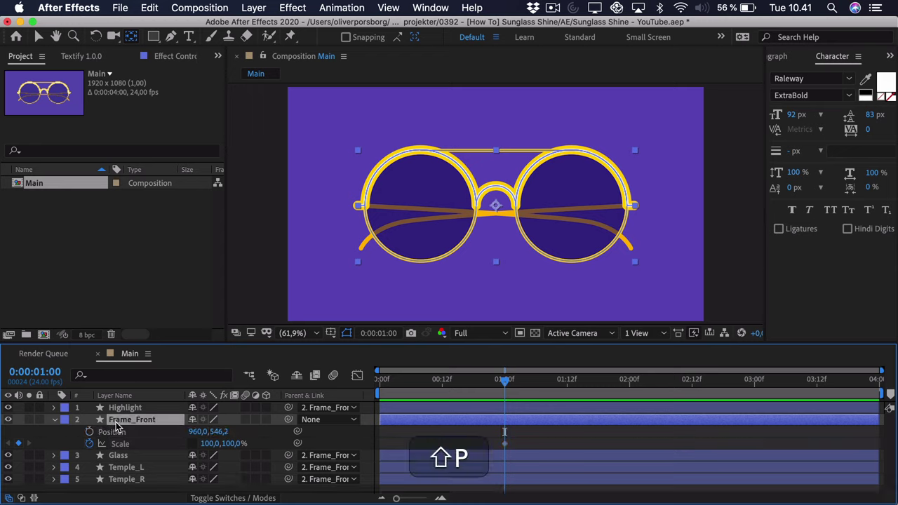
right_click(117, 430)
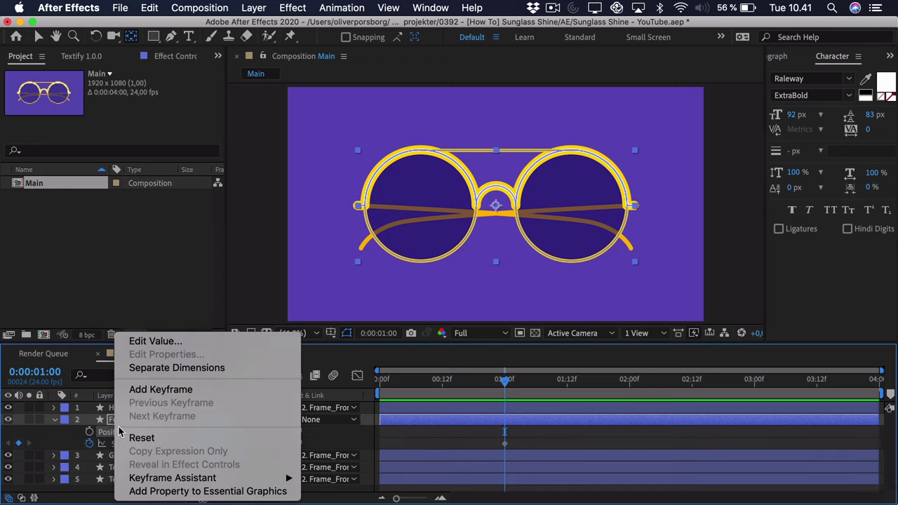
left_click(148, 368)
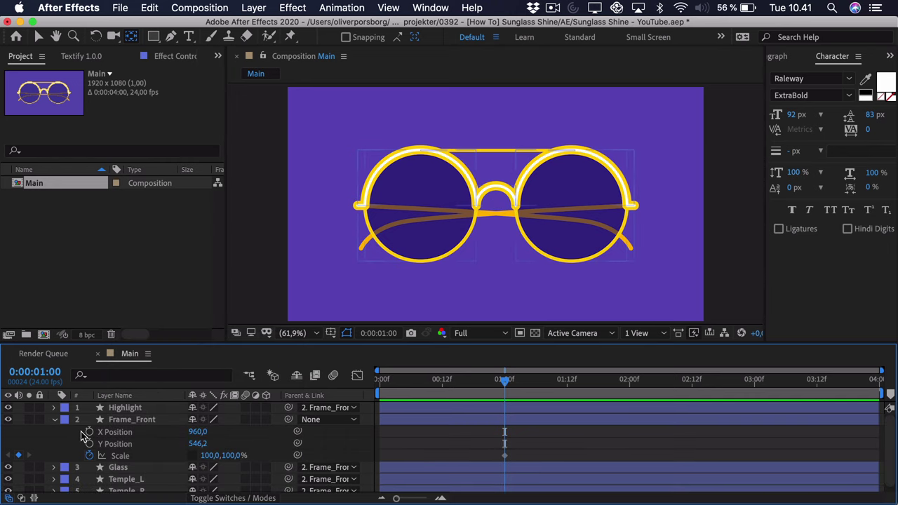
left_click(90, 432)
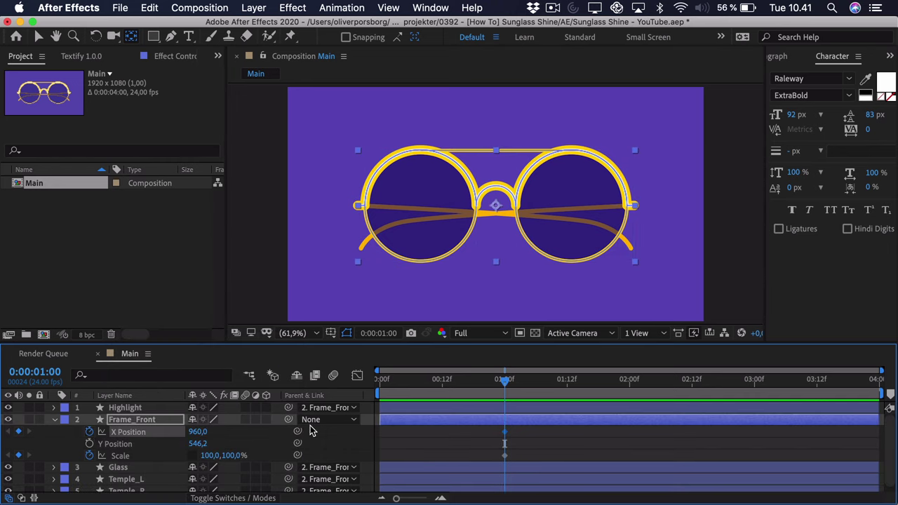
key("u")
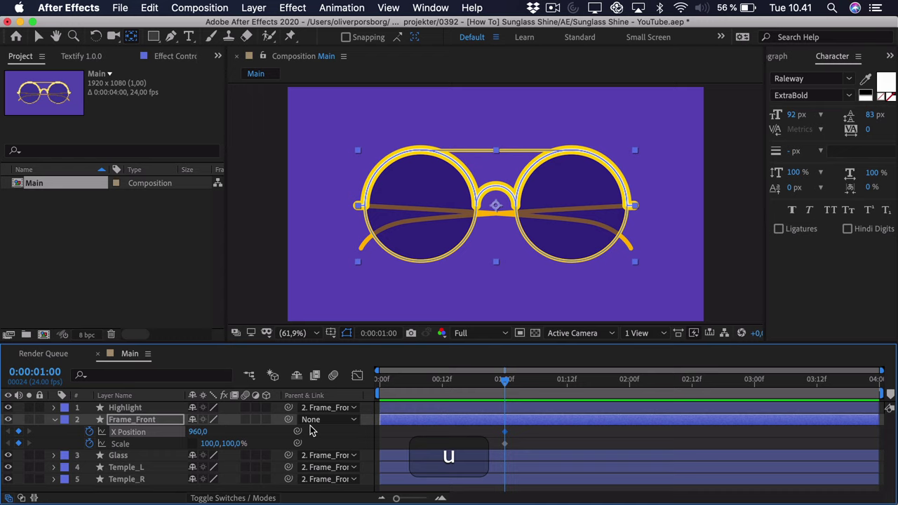
At 0:00:00:00, set Frame_Front's horizontal scale to 78% and shift it horizontally to an X Position of about 927.6
key("v")
left_click(491, 440)
left_click_drag(502, 384, 368, 394)
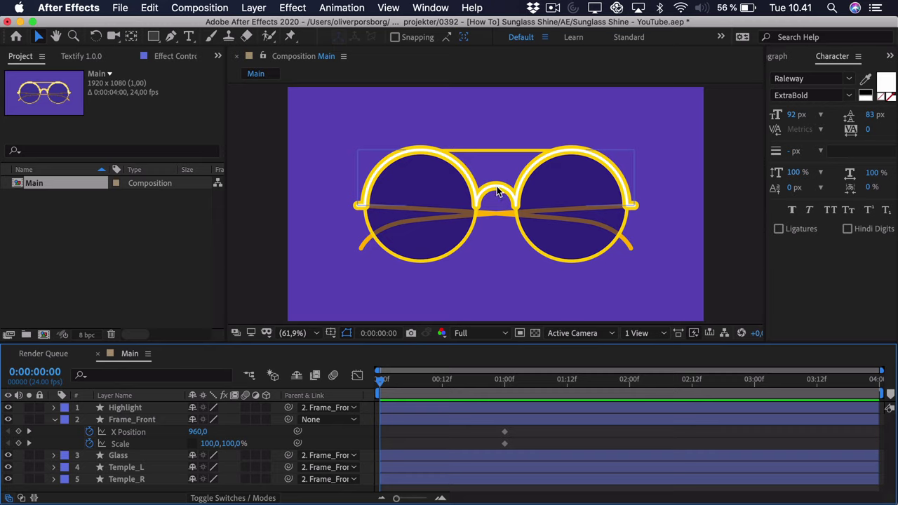
left_click(128, 418)
left_click_drag(208, 449, 202, 454)
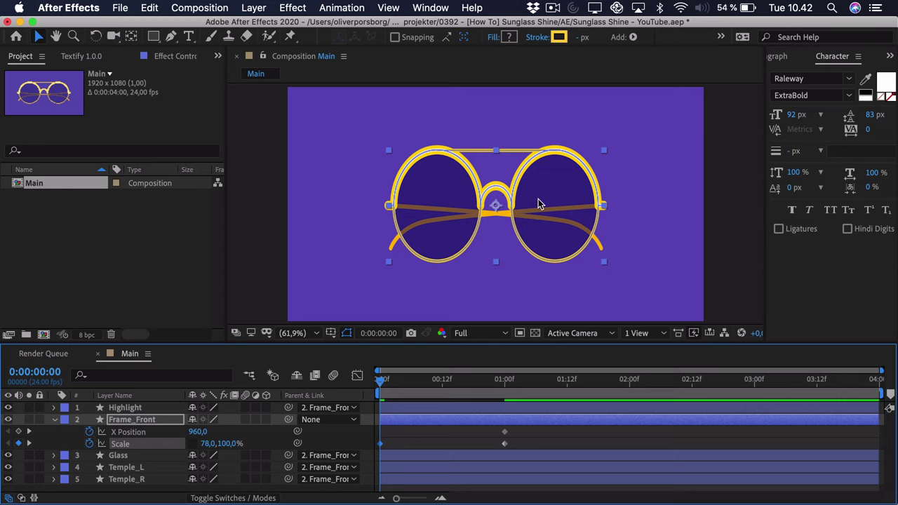
left_click_drag(545, 201, 539, 206)
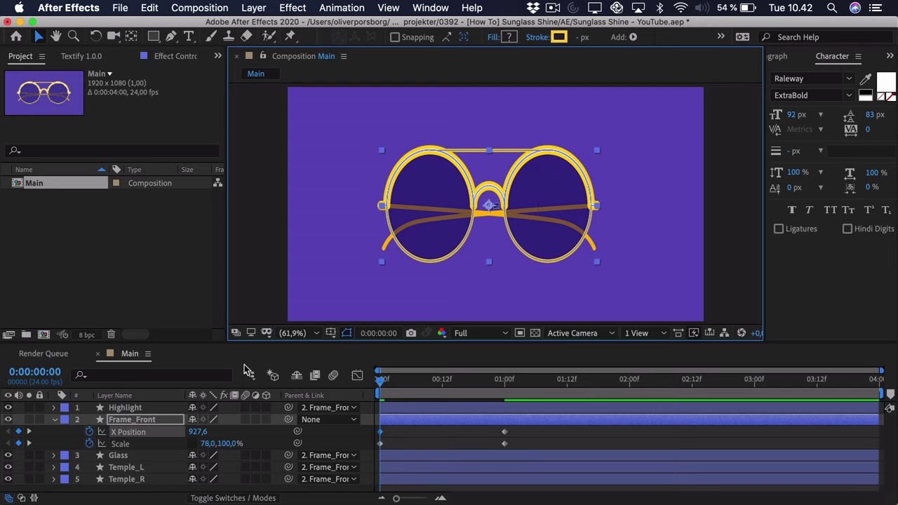
At 0:00:02:00, paste a copy of Frame_Front's first Scale keyframe and shift the glasses to an X Position of about 998.8
left_click_drag(395, 380, 629, 405)
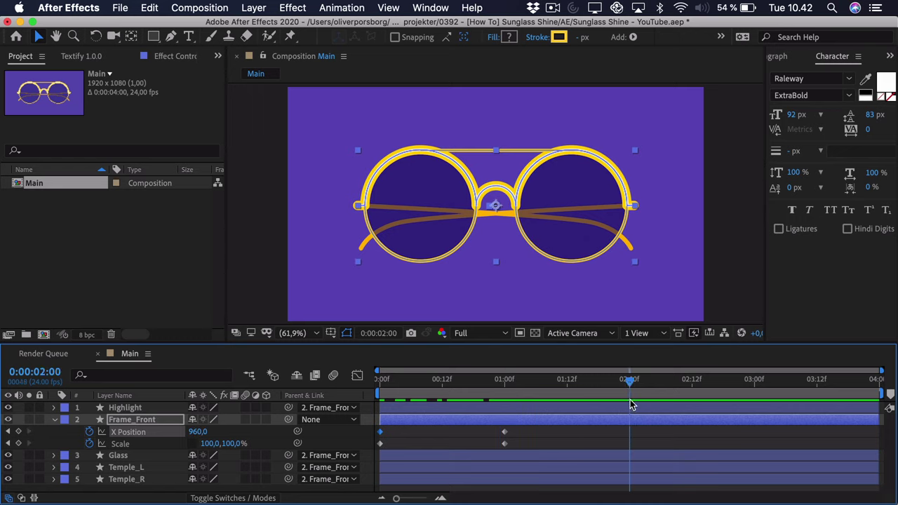
left_click(440, 436)
left_click(380, 443)
key("super+c")
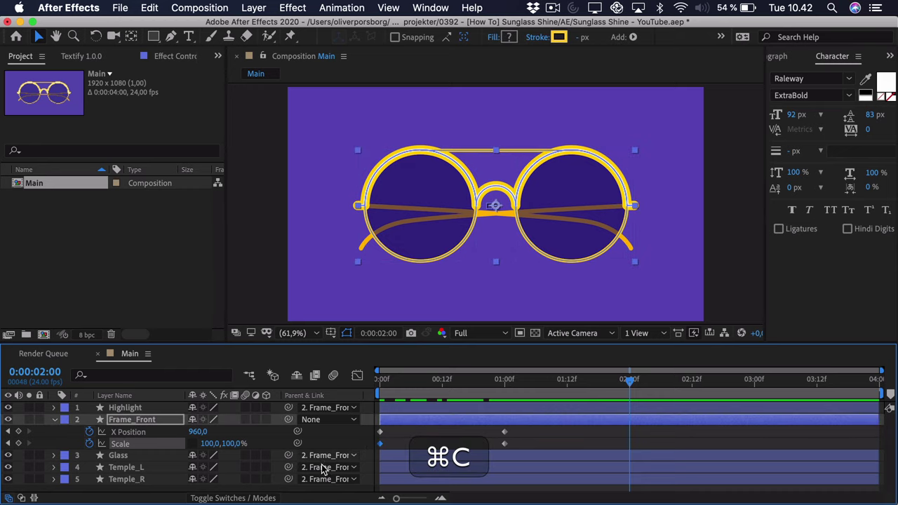
key("super+v")
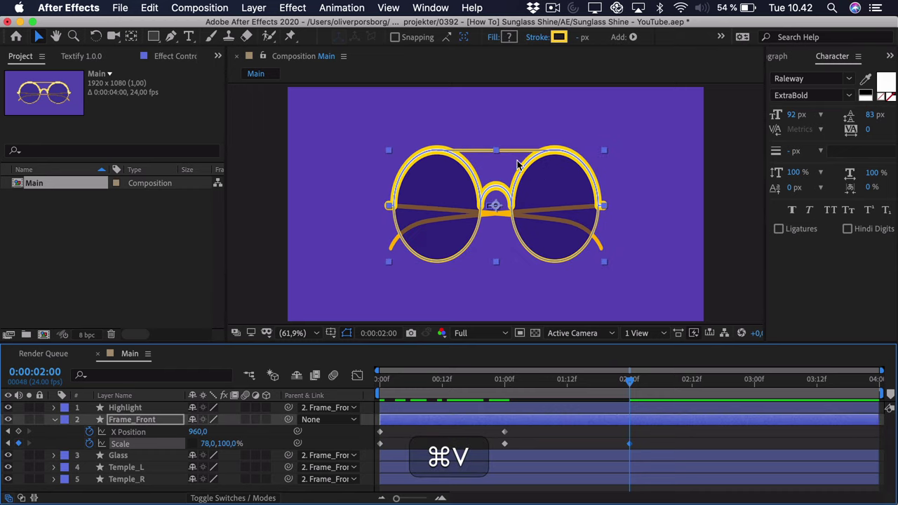
left_click_drag(555, 233, 563, 233)
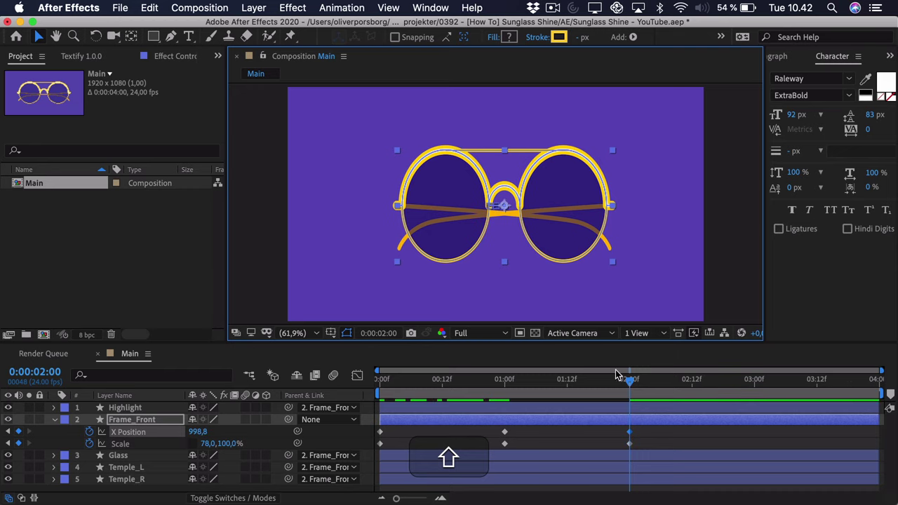
Copy Frame_Front's X Position and Scale keyframes from 0:00:01:00 and paste them at 0:00:03:00
left_click_drag(628, 380, 502, 394)
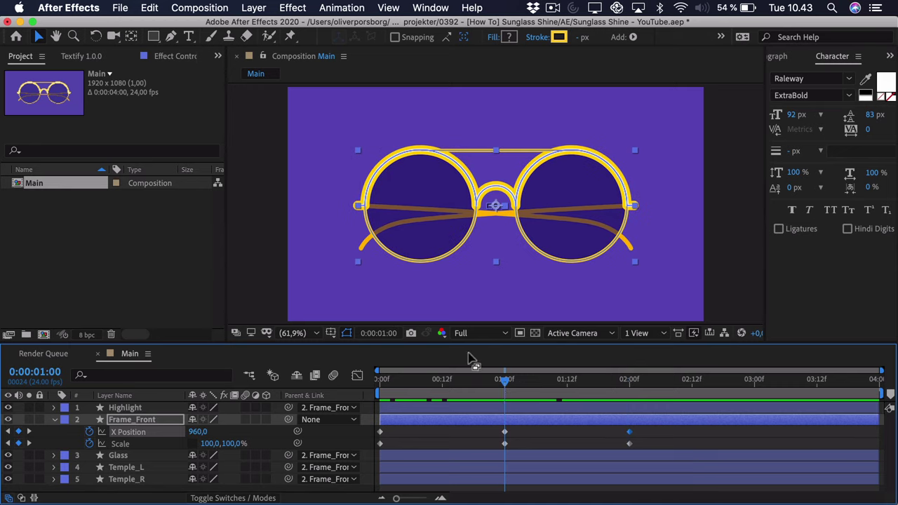
left_click_drag(452, 380, 364, 397)
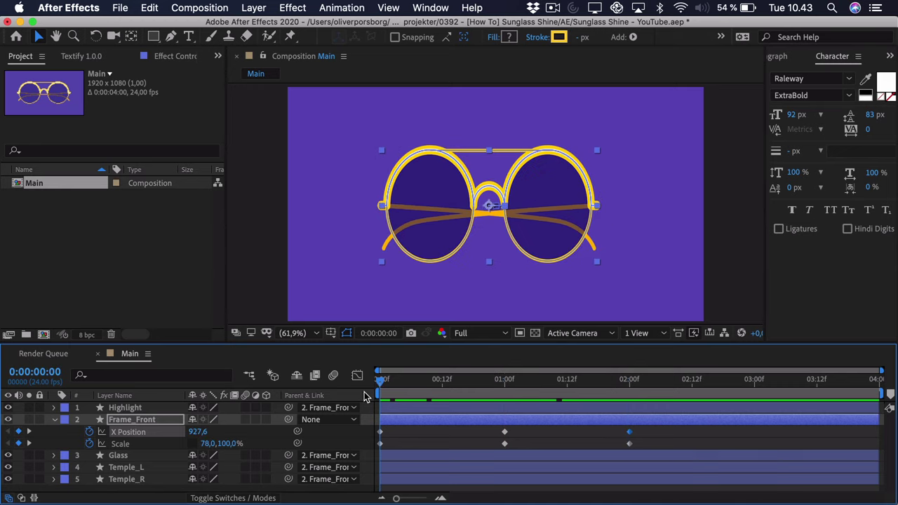
left_click(393, 438)
left_click_drag(628, 385, 754, 391)
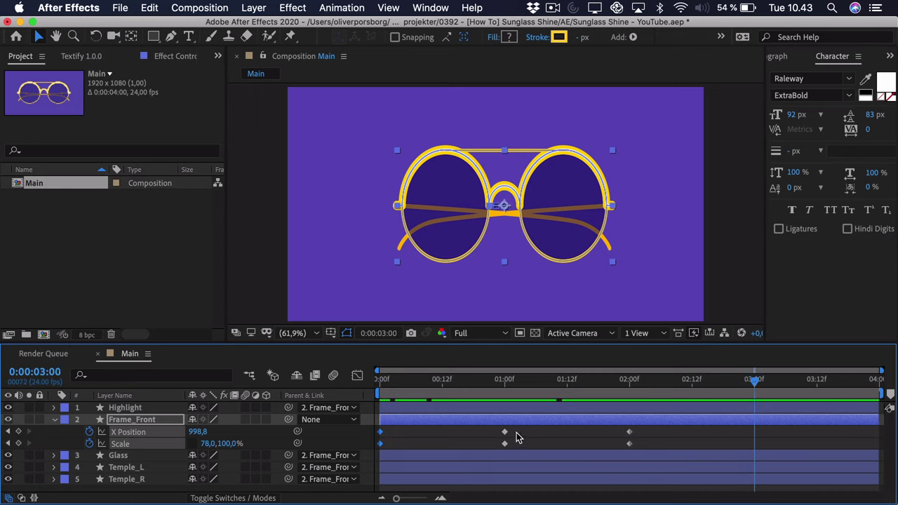
left_click_drag(516, 428, 498, 447)
key("super+c")
key("super+v")
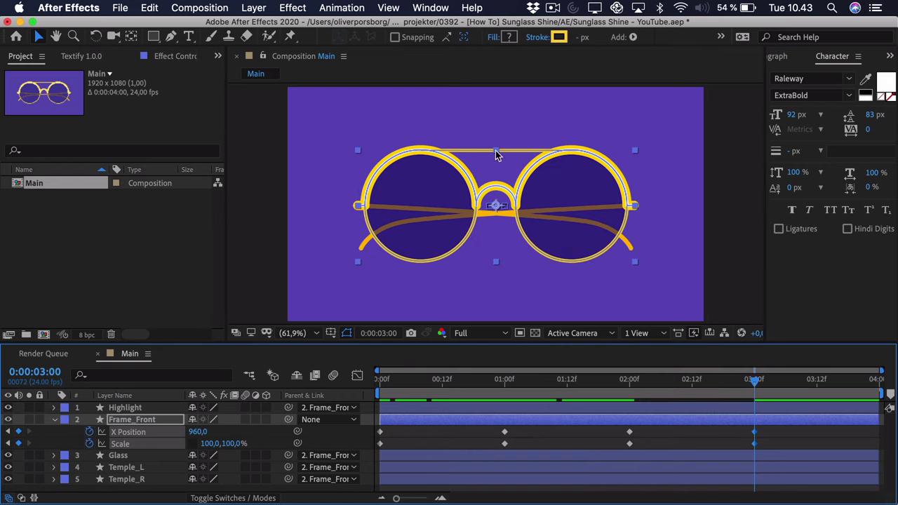
Copy Frame_Front's first X Position and Scale keyframes and paste them on the last frame, 0:00:03:23
left_click_drag(398, 427, 375, 449)
key("super+c")
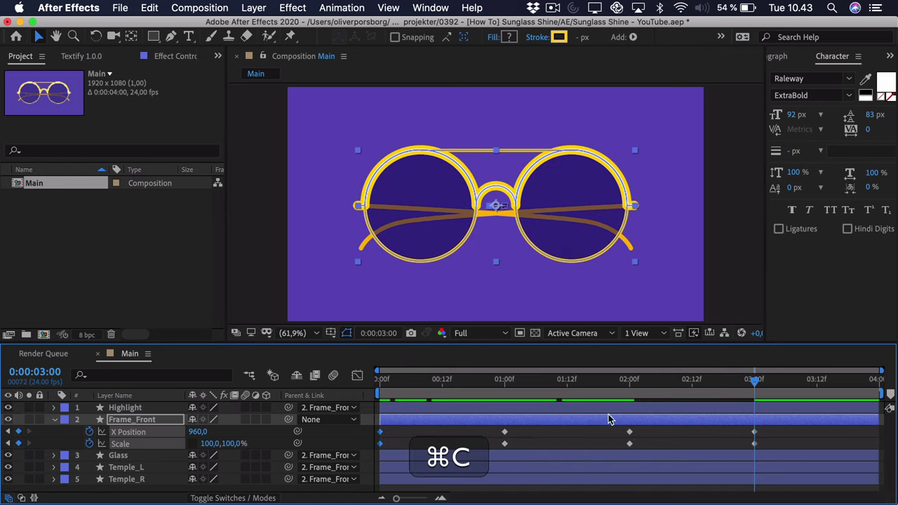
left_click(870, 382)
key("super+v")
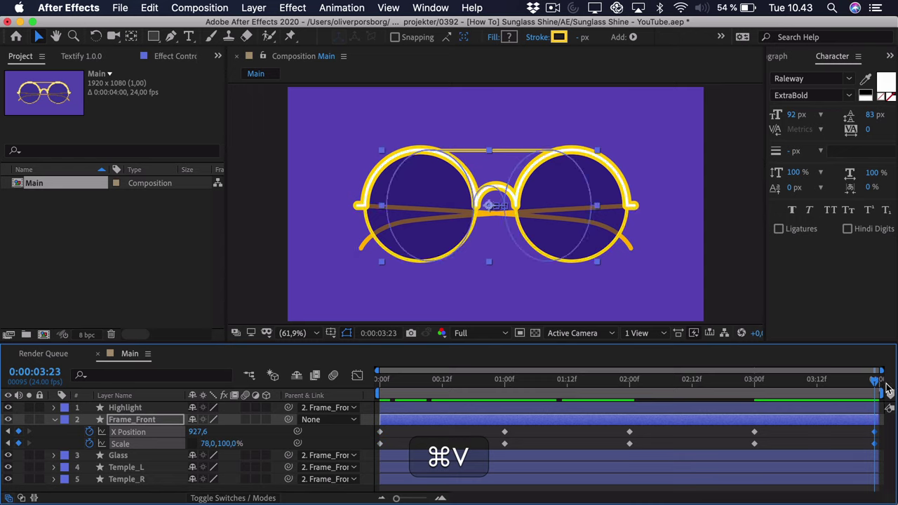
Preview the looping turn of the glasses, return to the first frame and deselect everything
left_click_drag(867, 381, 677, 395)
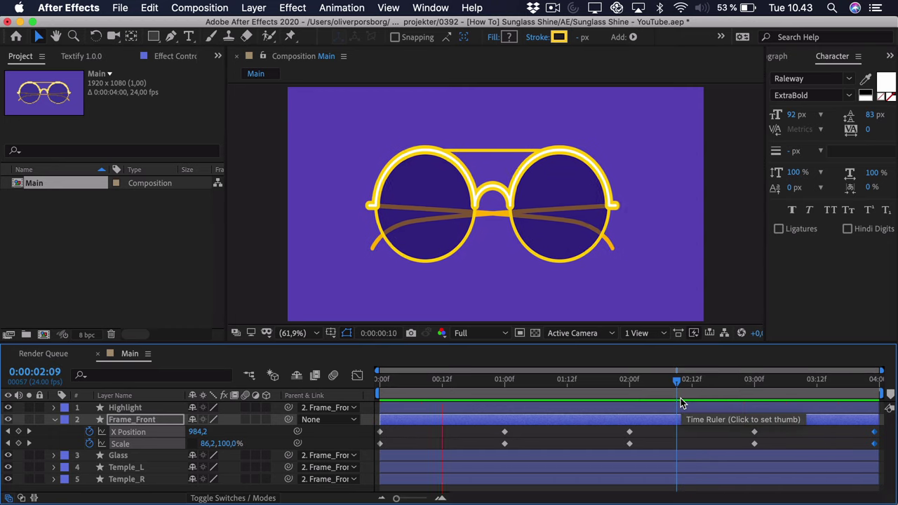
key("space")
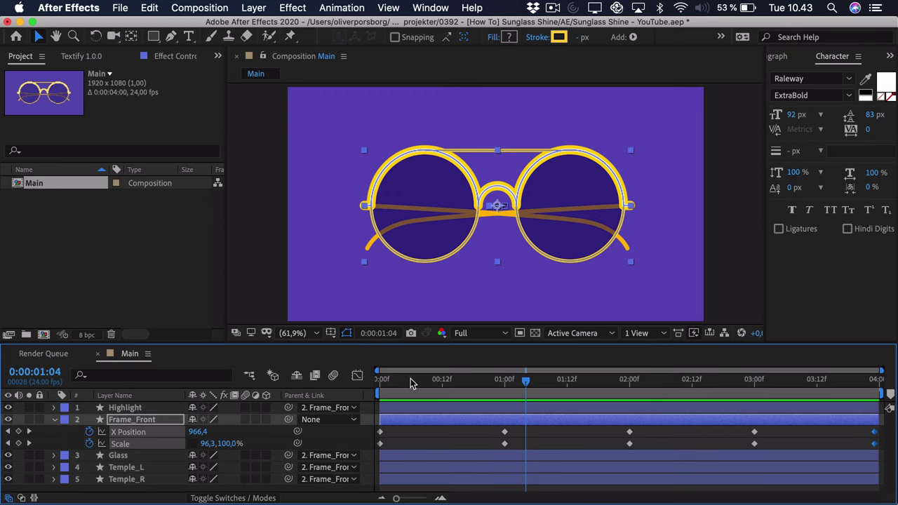
left_click_drag(411, 380, 324, 387)
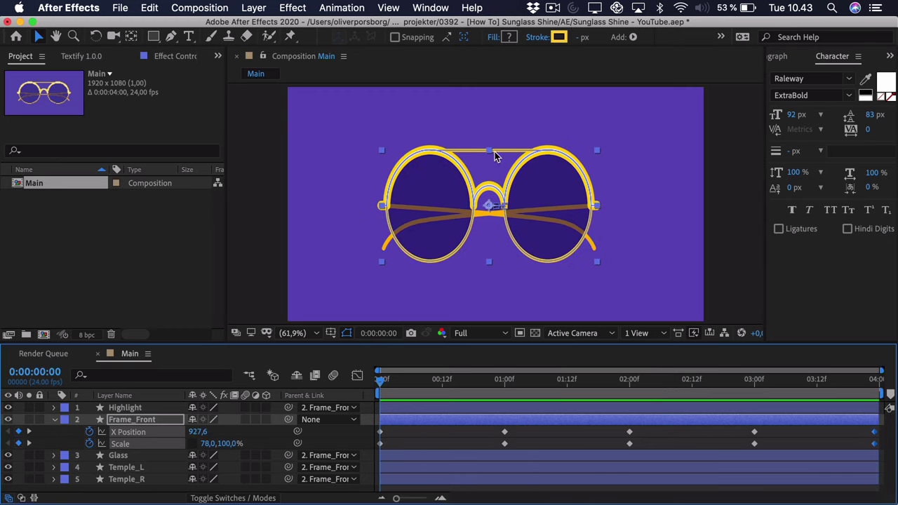
left_click(394, 446)
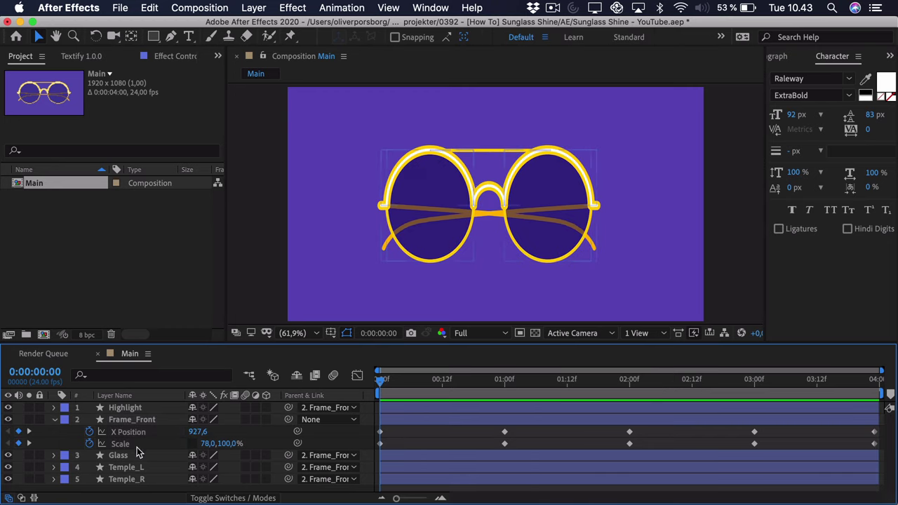
Filter the Temple_L and Temple_R layers' properties by "path" to reveal their Path properties
left_click(129, 467)
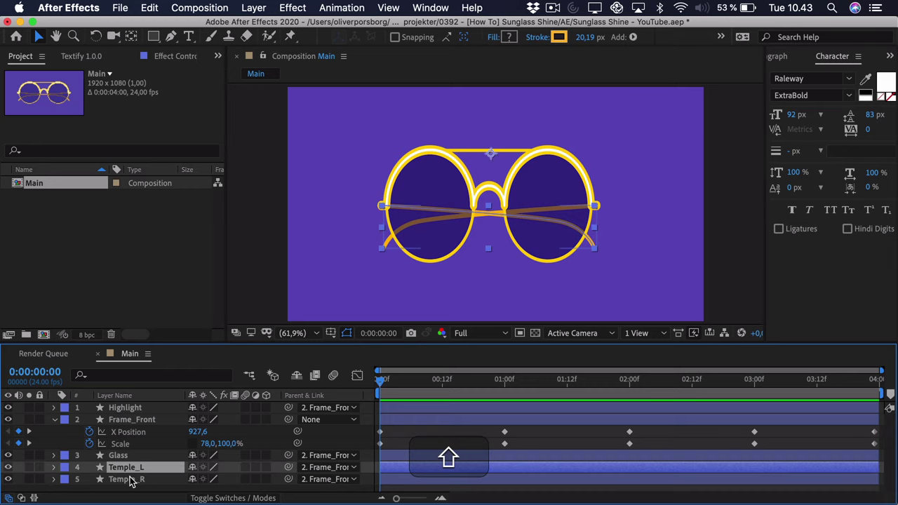
left_click(130, 480, "shift")
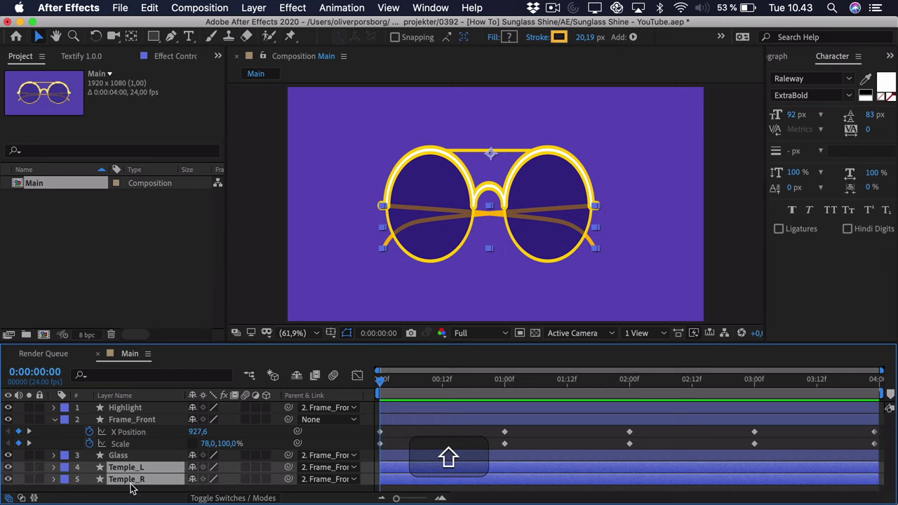
left_click(119, 377)
type("path")
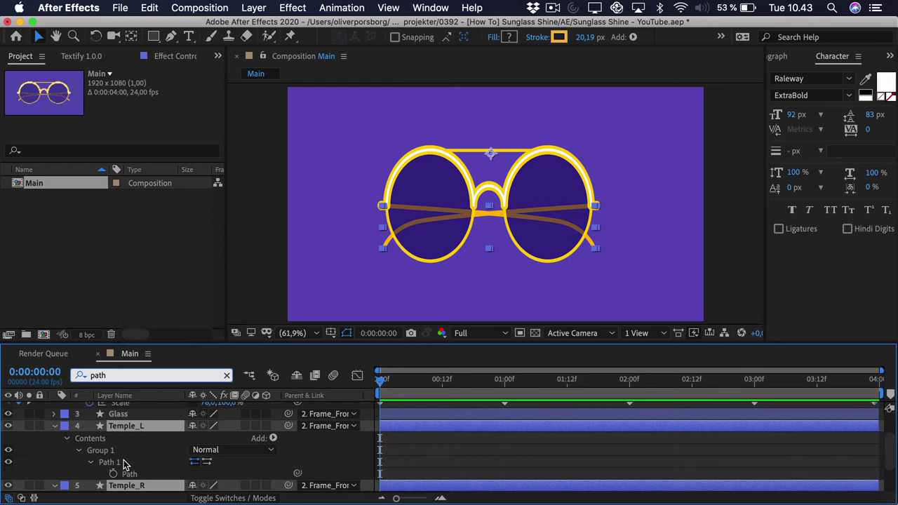
scroll(487, 438, "up", 3)
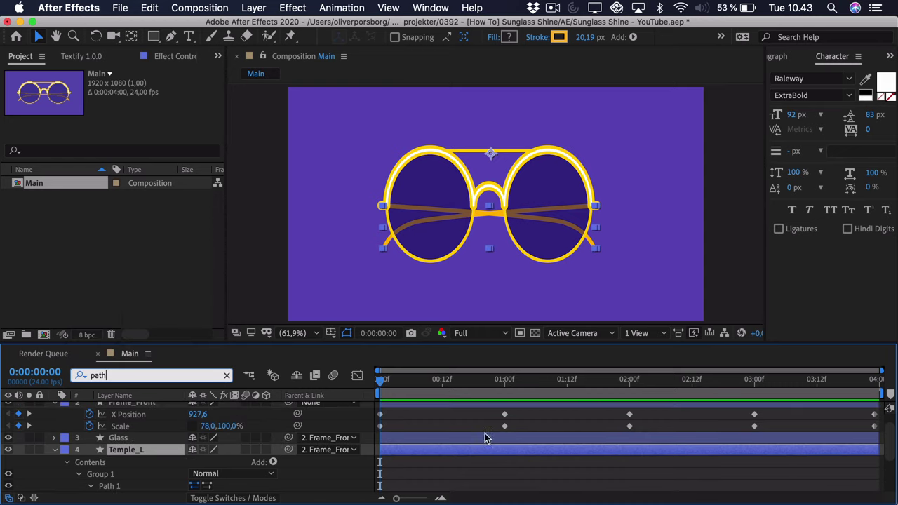
Set a first Path keyframe on both Temple_L and Temple_R at 0:00:01:00
left_click(499, 382)
left_click(504, 383)
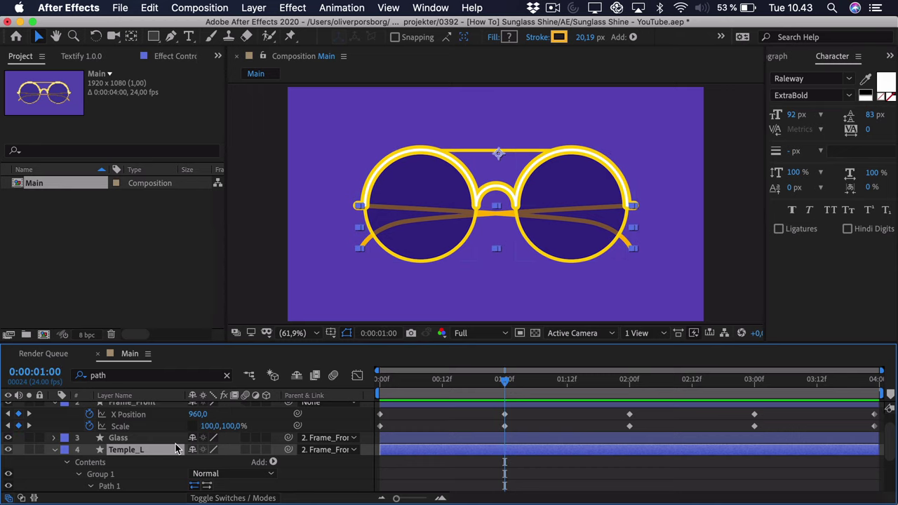
scroll(176, 443, "down", 3)
left_click(114, 438)
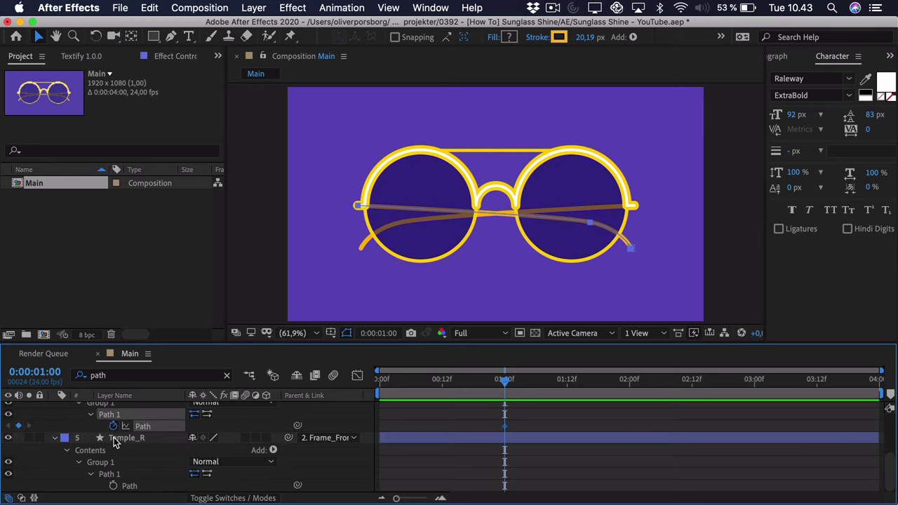
left_click(117, 485)
On the first frame, shift the curved end points of Temple_R's path to the right, inward behind the lens
left_click_drag(454, 381, 281, 393)
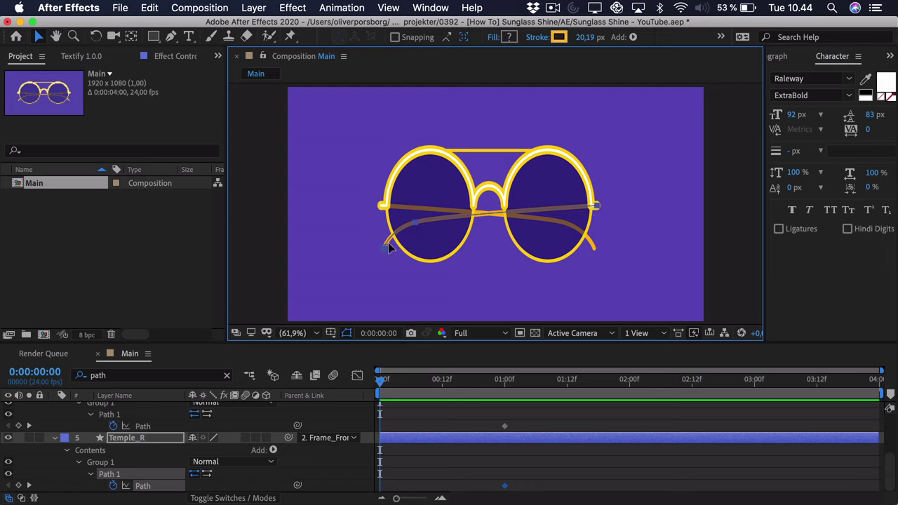
left_click(107, 450)
left_click(110, 474)
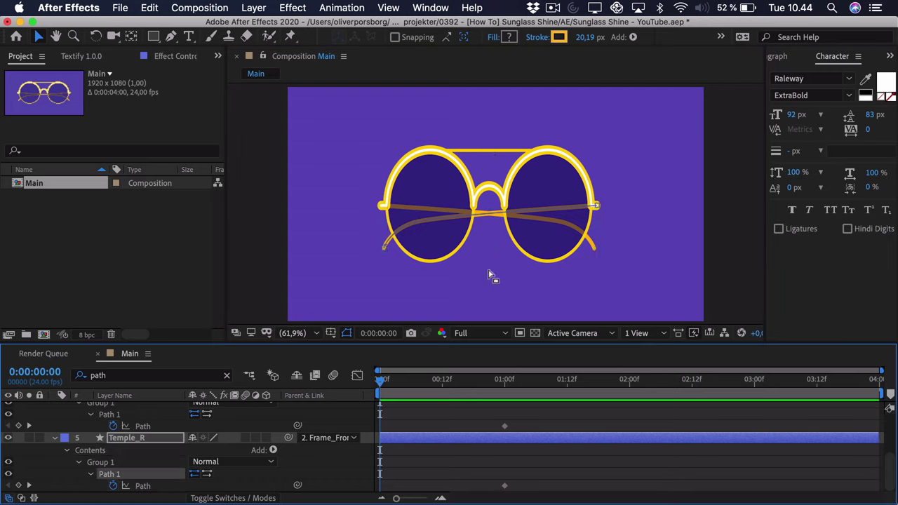
left_click(421, 227)
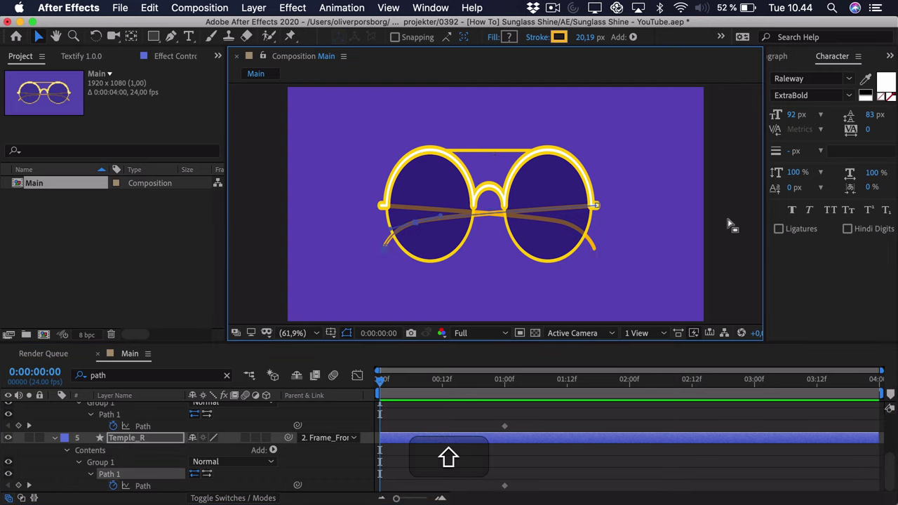
key("shift+Right")
key("shift+Right")
key("shift+Right")
key("shift+Right")
key("shift+Right")
key("shift+Right")
key("shift+Right")
key("shift+Right")
key("shift+Right")
key("shift+Right")
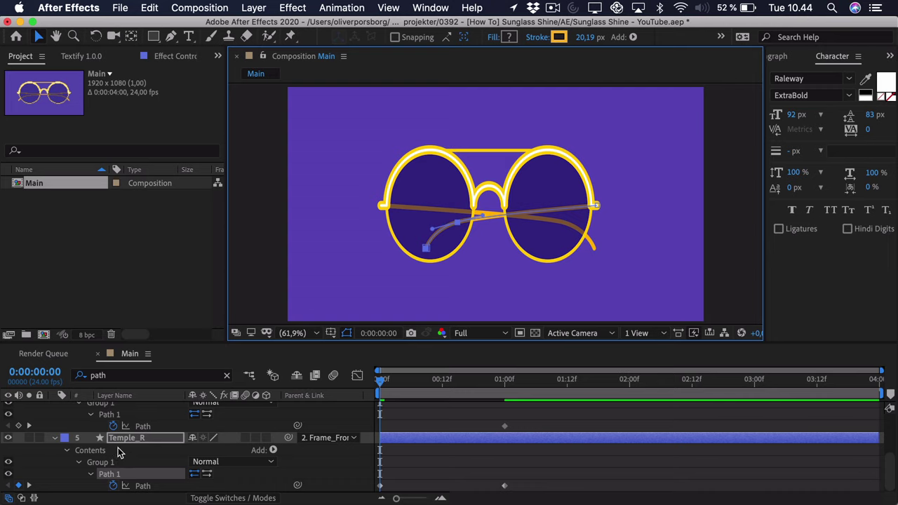
On the first frame, shift the curved end points of Temple_L's path to the right, beyond the frame's edge
left_click(110, 417)
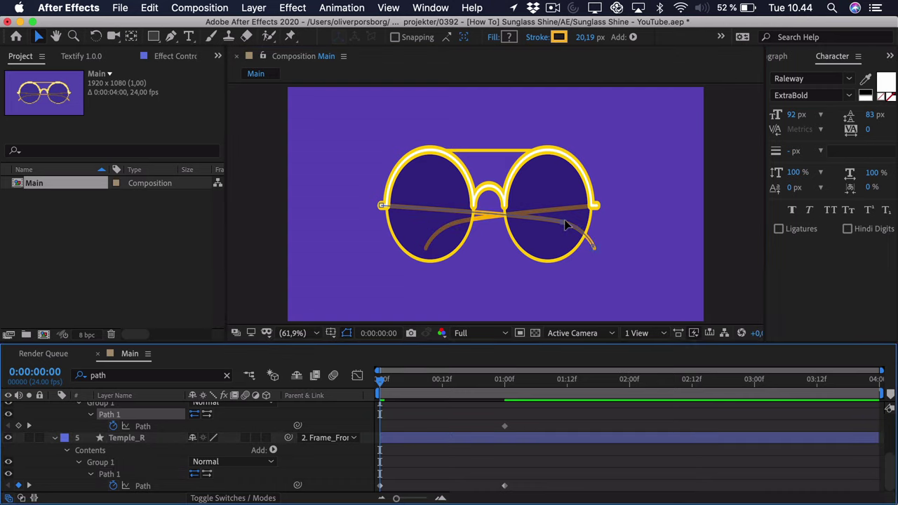
key("shift+Right")
key("shift+Right")
key("shift+Right")
key("shift+Right")
key("shift+Right")
key("shift+Right")
key("shift+Right")
key("shift+Right")
key("shift+Right")
key("shift+Right")
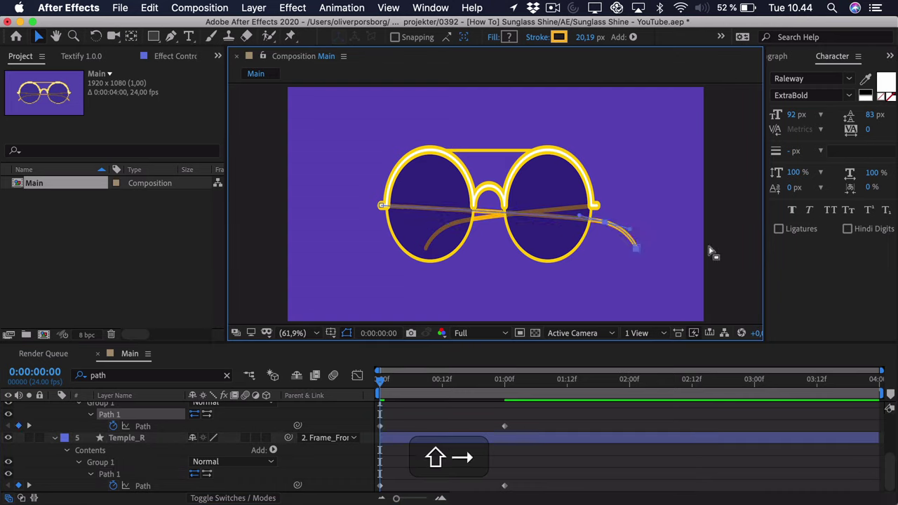
left_click(587, 462)
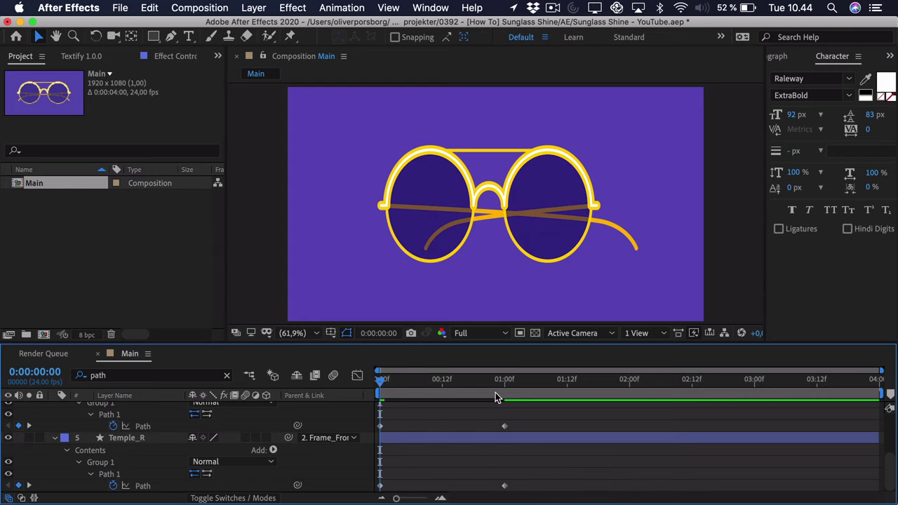
Scrub through the temple motion, return to the first frame and nudge Temple_L's curved end points slightly back to the left
left_click_drag(408, 380, 365, 385)
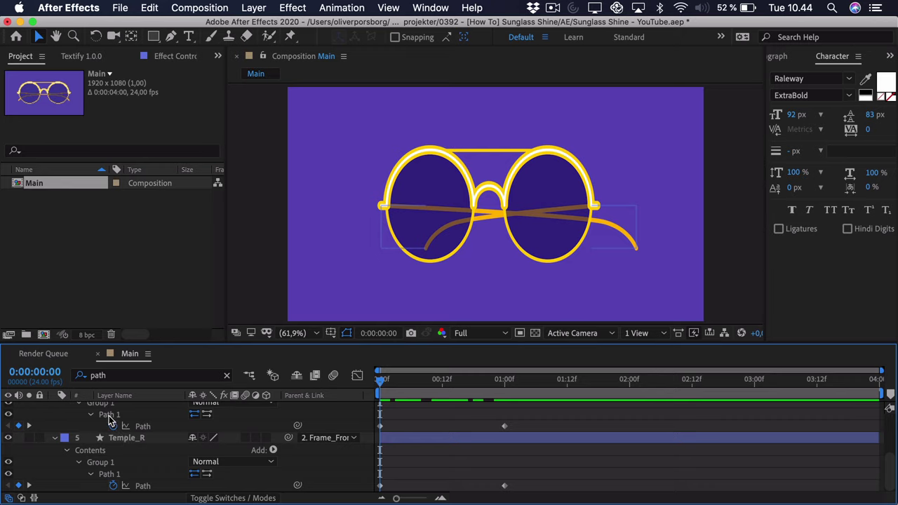
left_click(132, 415)
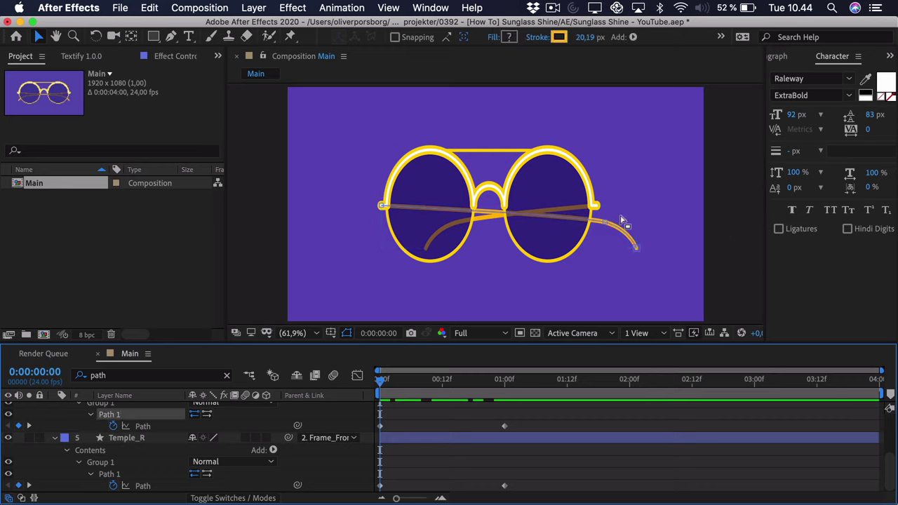
left_click(631, 242)
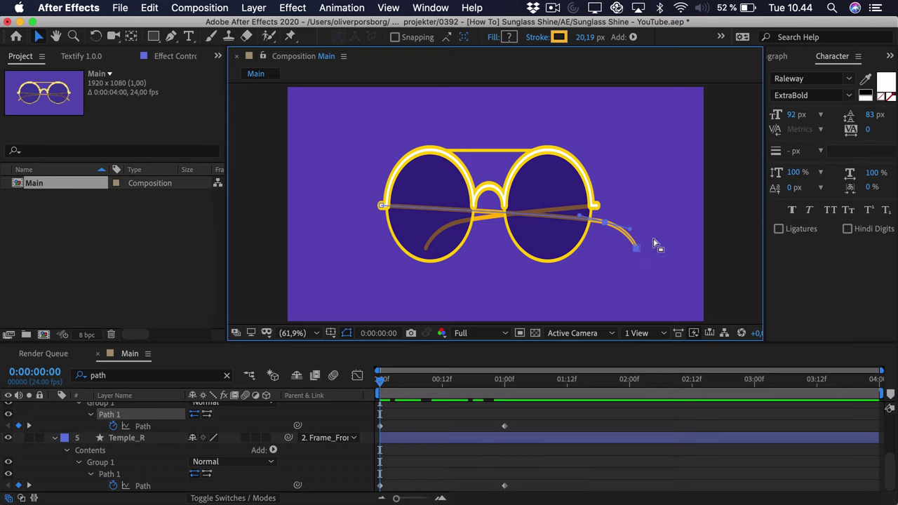
key("Left")
key("Left")
key("Left")
key("Left")
key("Left")
key("Left")
key("Left")
key("Left")
key("Left")
key("Left")
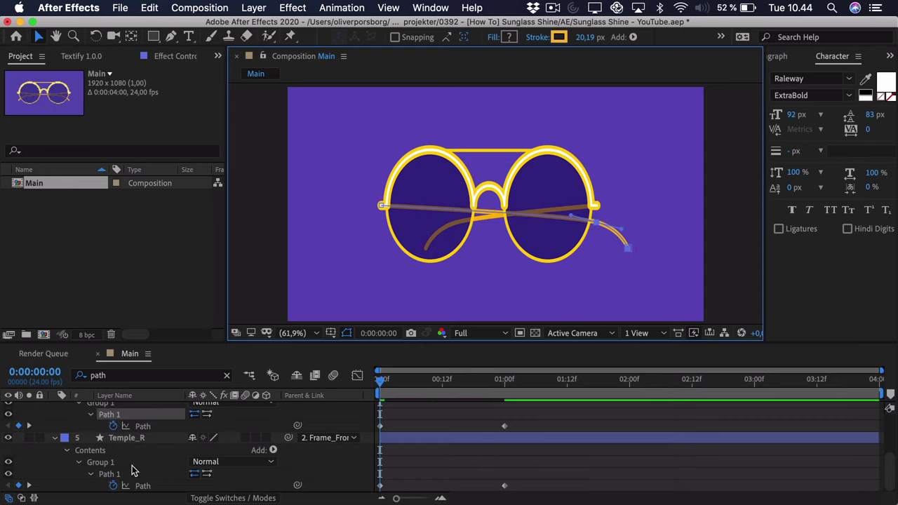
Nudge Temple_R's curved end points slightly to the left on the first frame and deselect the path
left_click(128, 473)
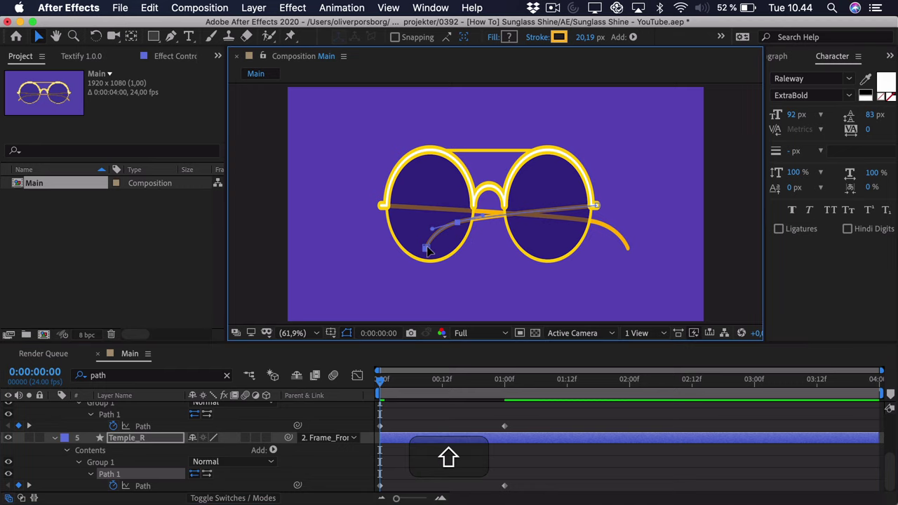
key("shift+Left")
key("Left")
left_click(407, 425)
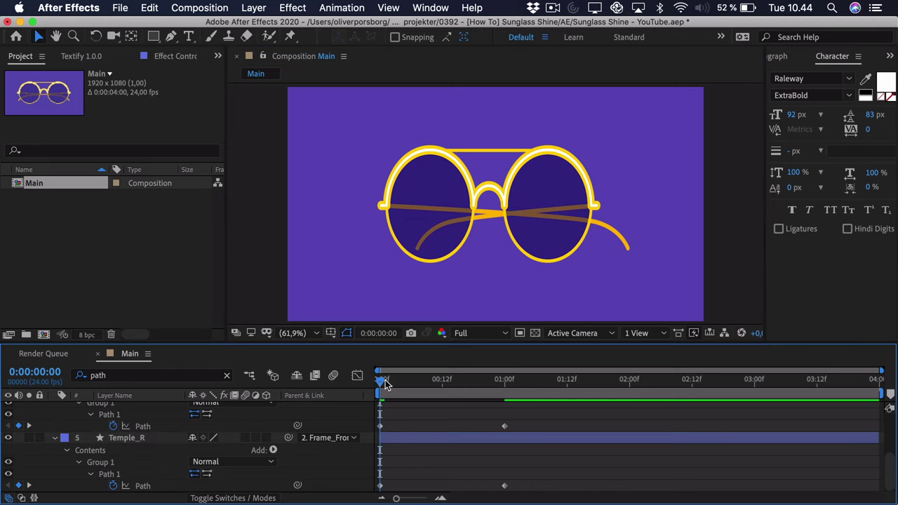
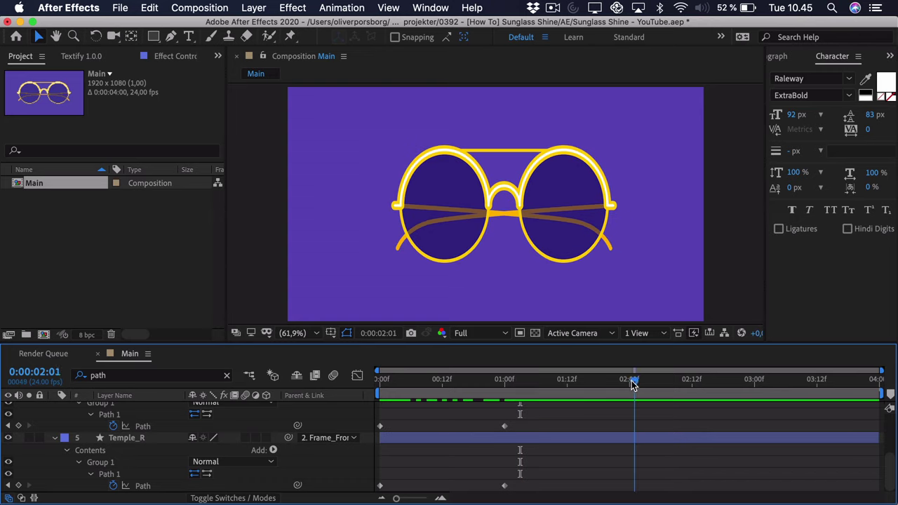
At 0:00:02:00, shift the curved end points of Temple_L's path to the left, inward behind the lens
left_click(629, 382)
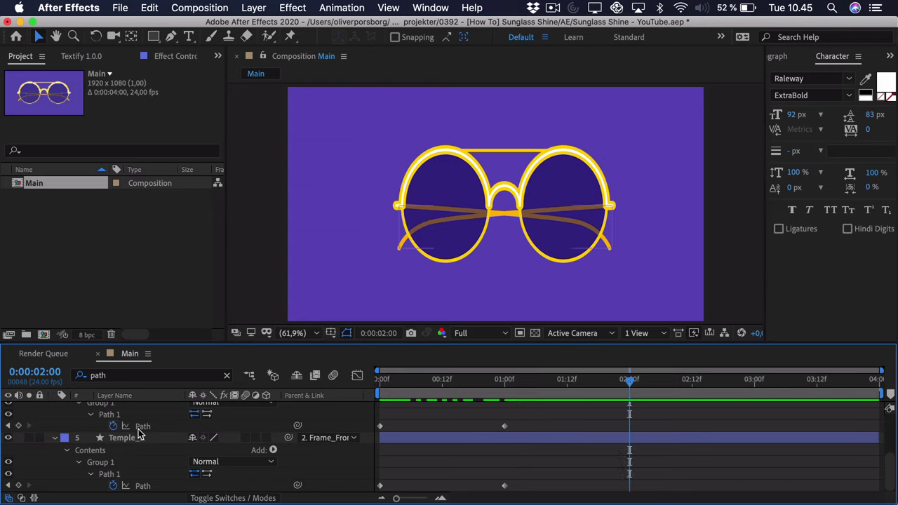
left_click(110, 414)
left_click(610, 249)
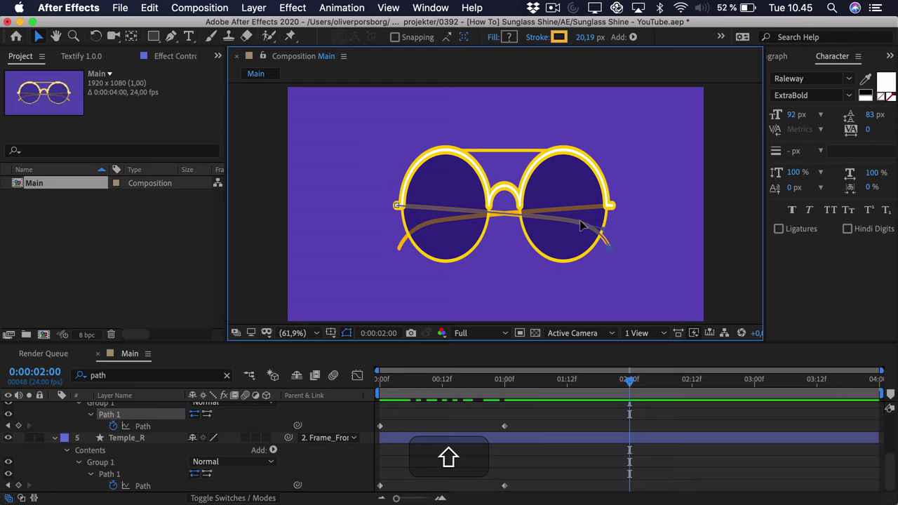
key("shift+Left")
key("shift+Left")
key("shift+Left")
key("shift+Left")
key("shift+Left")
key("shift+Left")
key("shift+Left")
key("shift+Left")
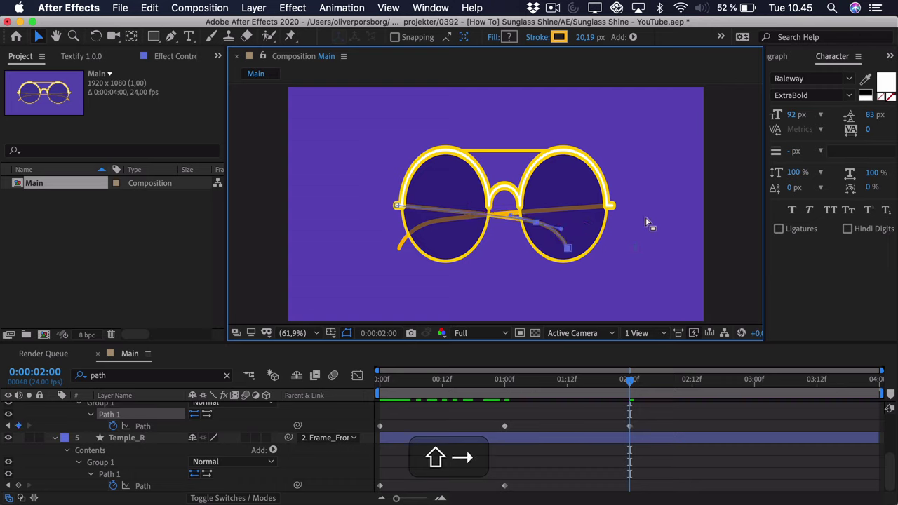
key("Right")
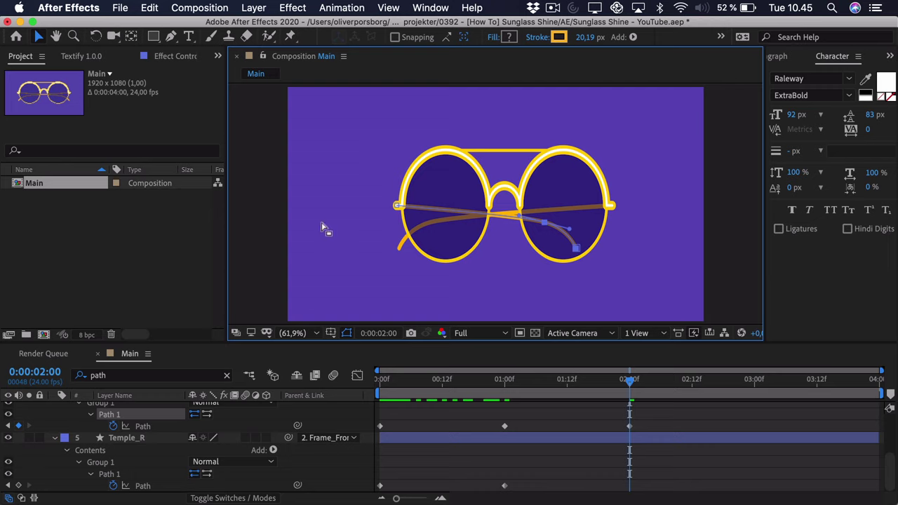
At 0:00:02:00, shift the curved end points of Temple_R's path to the left, outward beyond the frame's edge
left_click(118, 475)
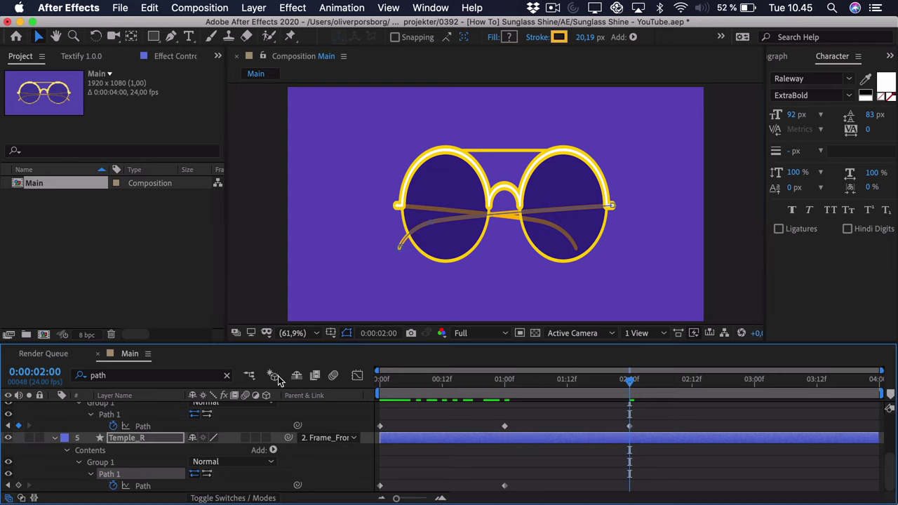
left_click(410, 241, "shift")
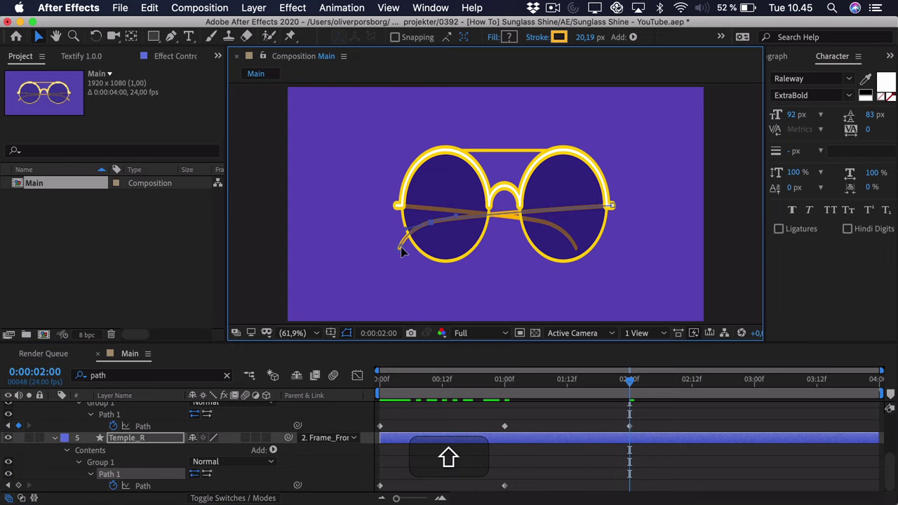
key("shift+Left")
key("shift+Left")
key("shift+Left")
key("shift+Left")
key("shift+Left")
key("Right")
key("Right")
key("Right")
Copy the Path keyframes of Temple_L and Temple_R from 0:00:01:00 and paste them at 0:00:03:00
left_click(617, 369)
key("space")
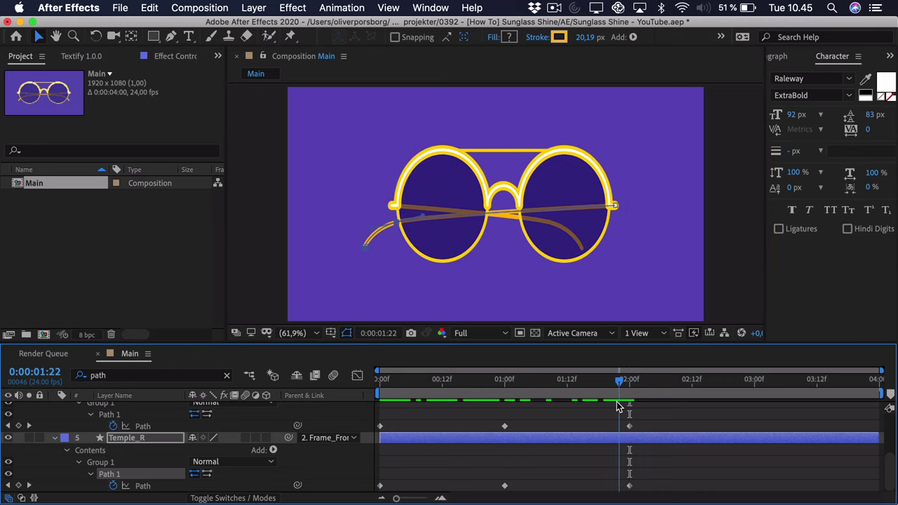
key("space")
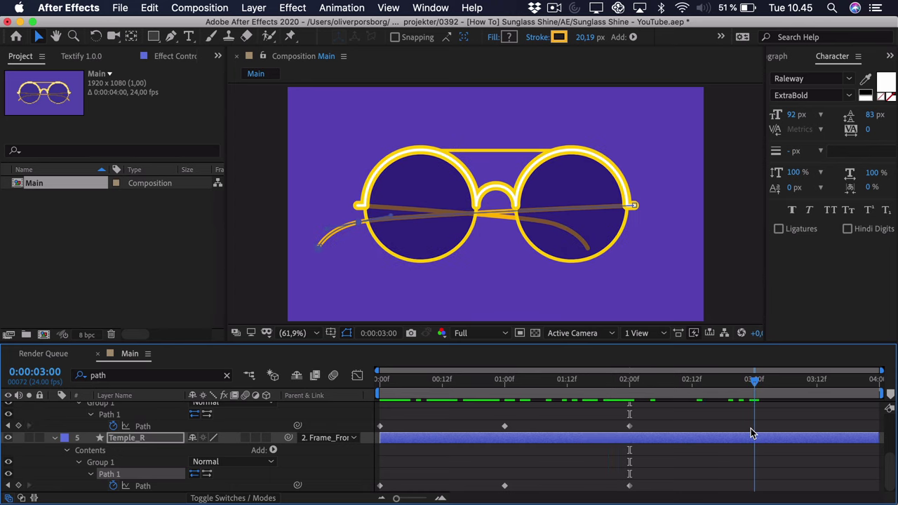
scroll(635, 453, "up", 1)
scroll(544, 438, "down", 1)
left_click(499, 426)
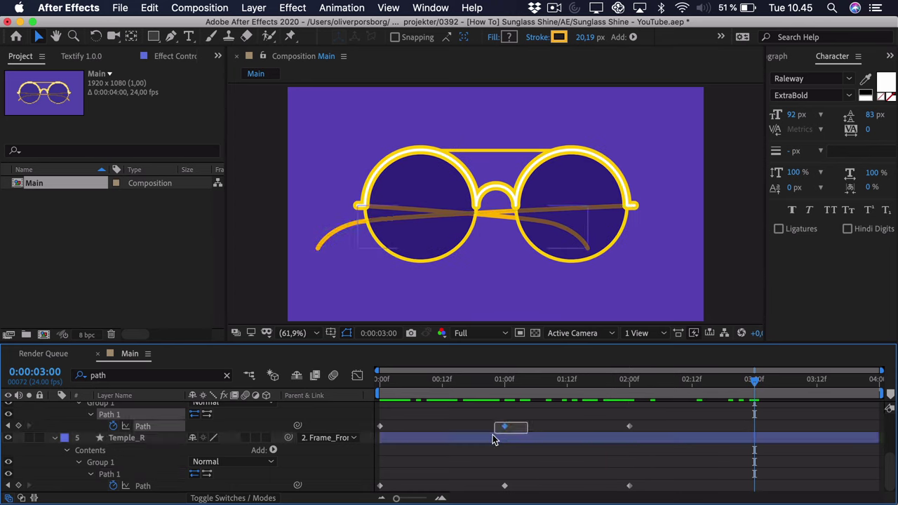
key("super+v")
left_click(504, 485)
key("super+c")
key("super+v")
Copy the first Path keyframes of Temple_L and Temple_R and paste them on the last frame, 0:00:03:23
key("space")
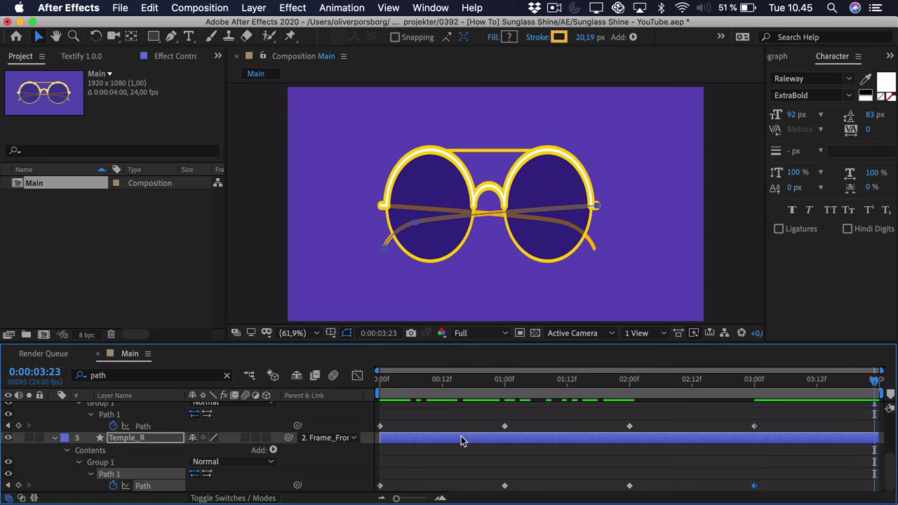
left_click(380, 426)
key("super+c")
key("super+v")
left_click(143, 486)
key("super+v")
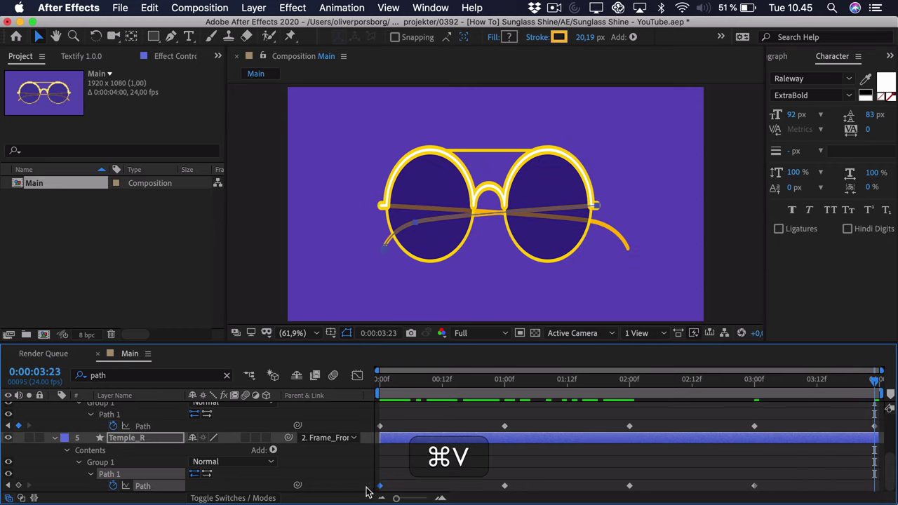
Preview the looping turn of the glasses with the animated temples
key("space")
key("space")
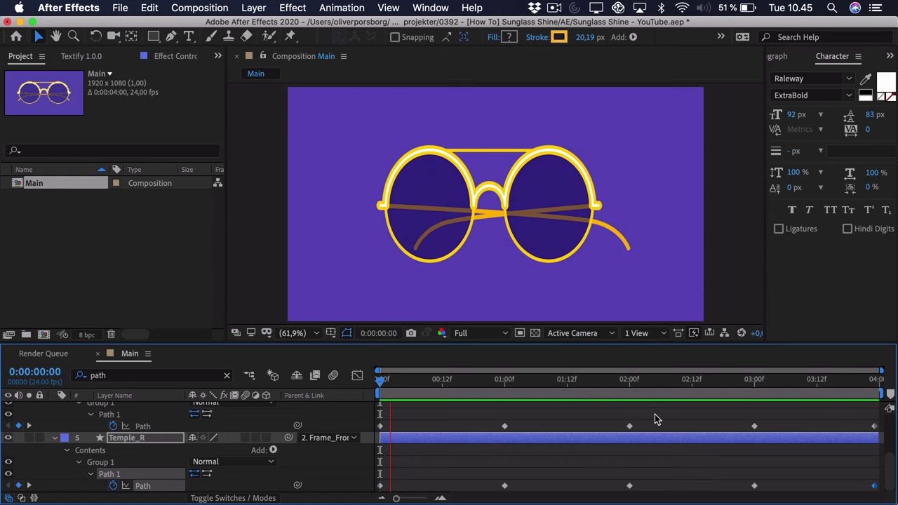
left_click_drag(414, 441, 481, 466)
Reveal the keyframes of all layers in an enlarged timeline and apply Easy Ease to every keyframe
left_click_drag(405, 342, 410, 303)
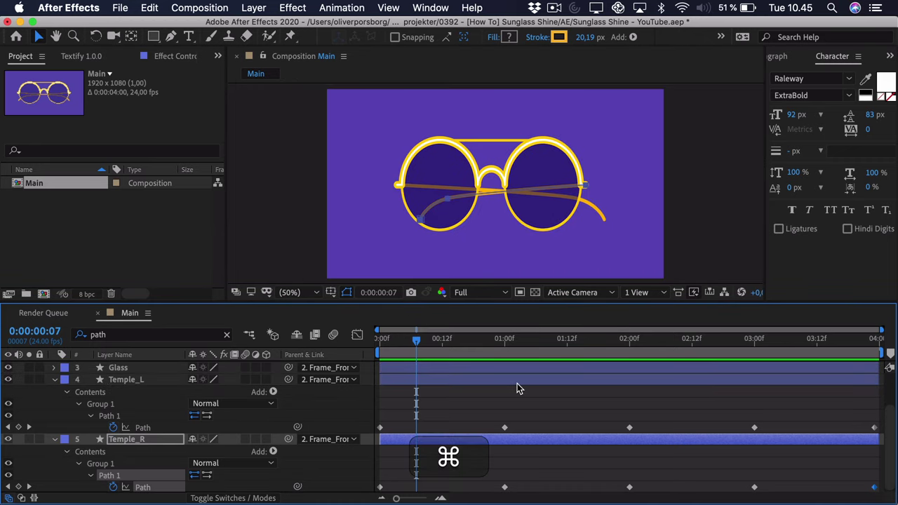
key("super+a")
key("super+u")
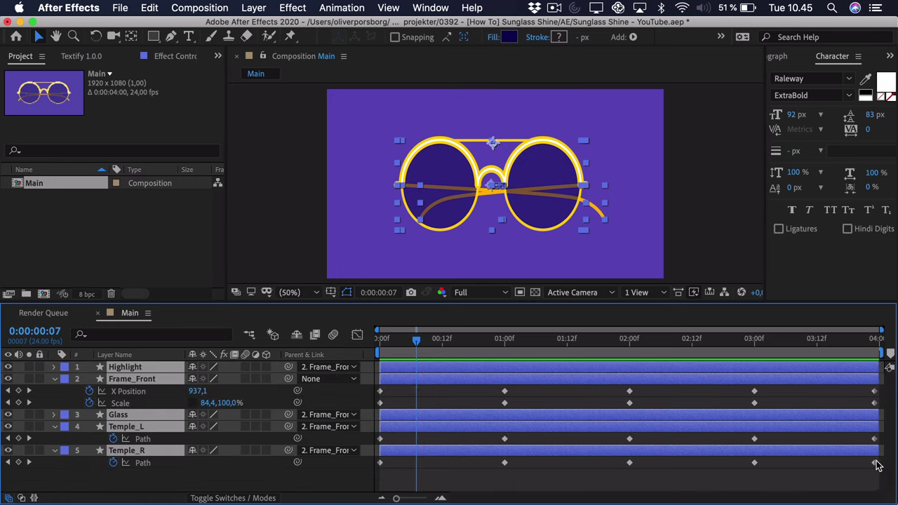
left_click_drag(880, 475, 377, 354)
key("F9")
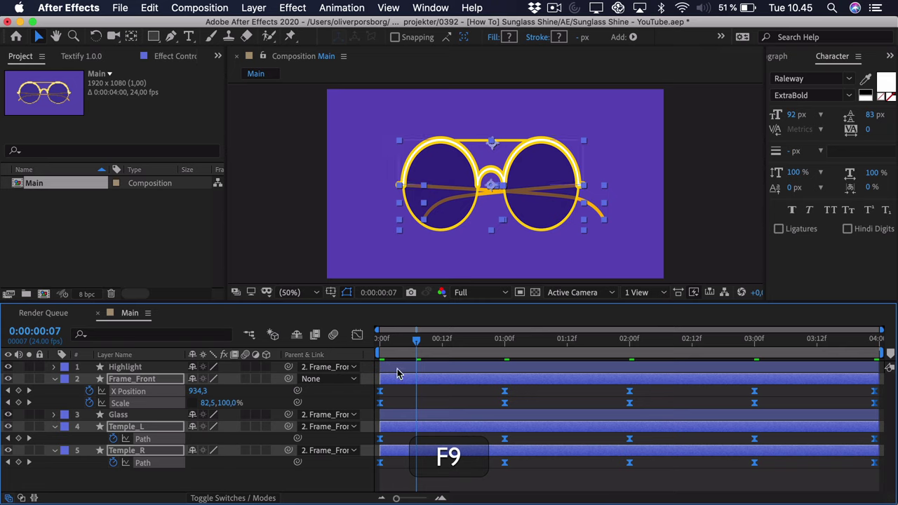
left_click(410, 400)
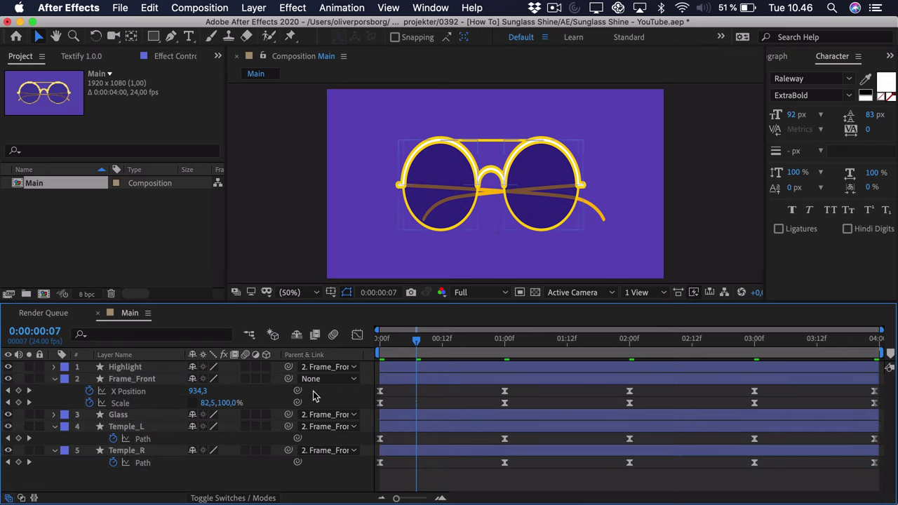
left_click(148, 396)
left_click(141, 405)
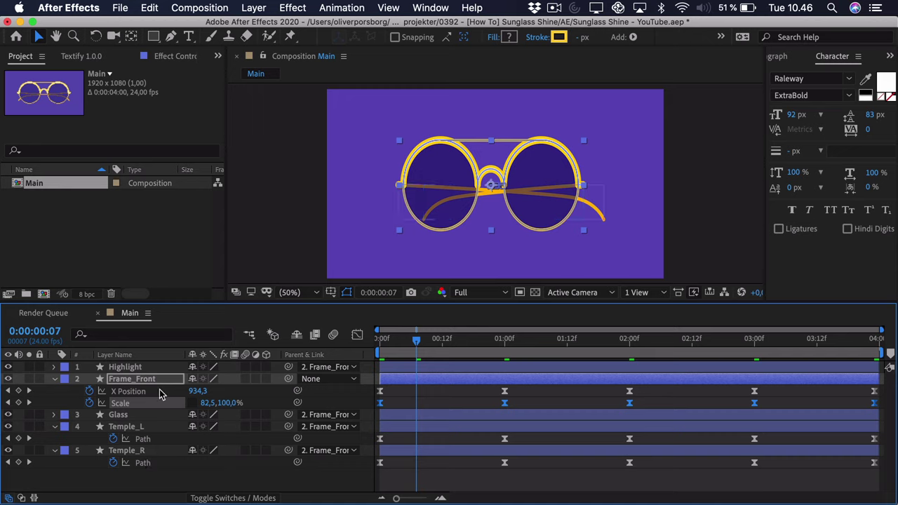
left_click(131, 392)
left_click(131, 405)
left_click(132, 392)
left_click(128, 405)
left_click(149, 442)
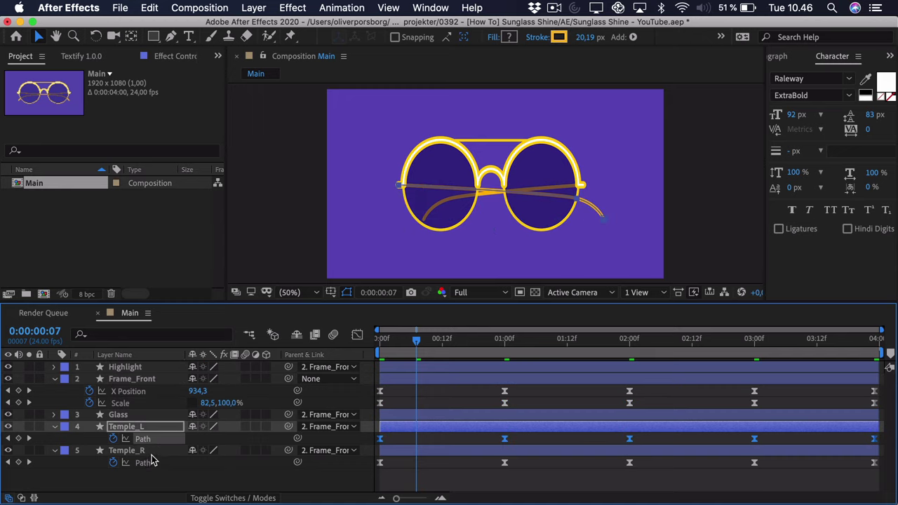
left_click(149, 461)
left_click(238, 427)
Display Frame_Front's X Position value graph in the Graph Editor and select its keyframe at 0:00:01:00
left_click(239, 391)
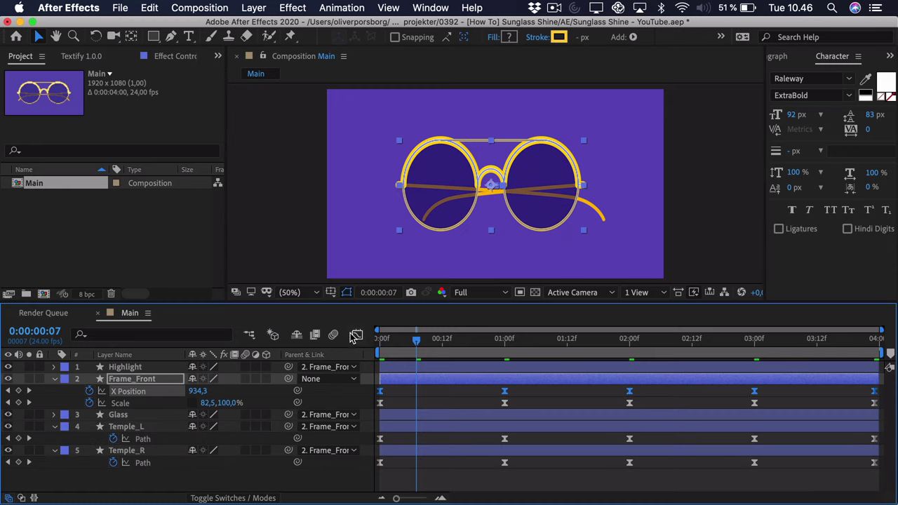
left_click(355, 336)
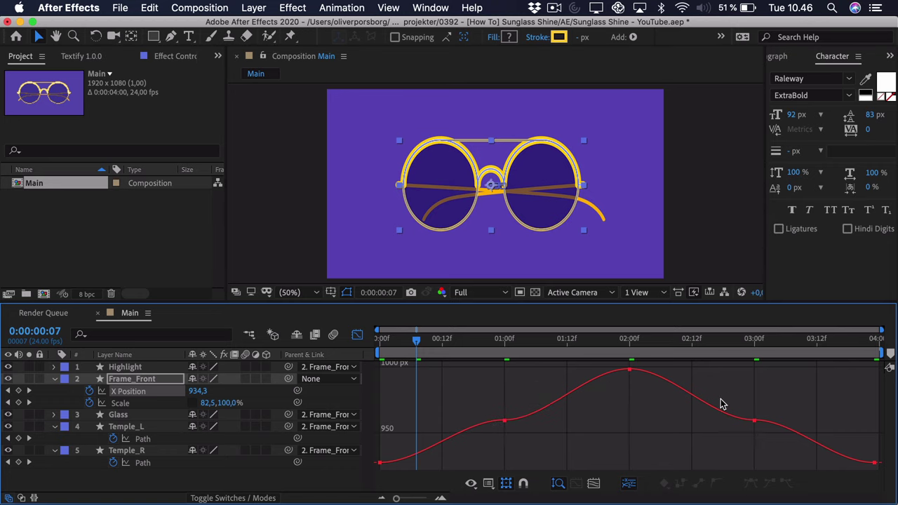
left_click(489, 483)
left_click(439, 467)
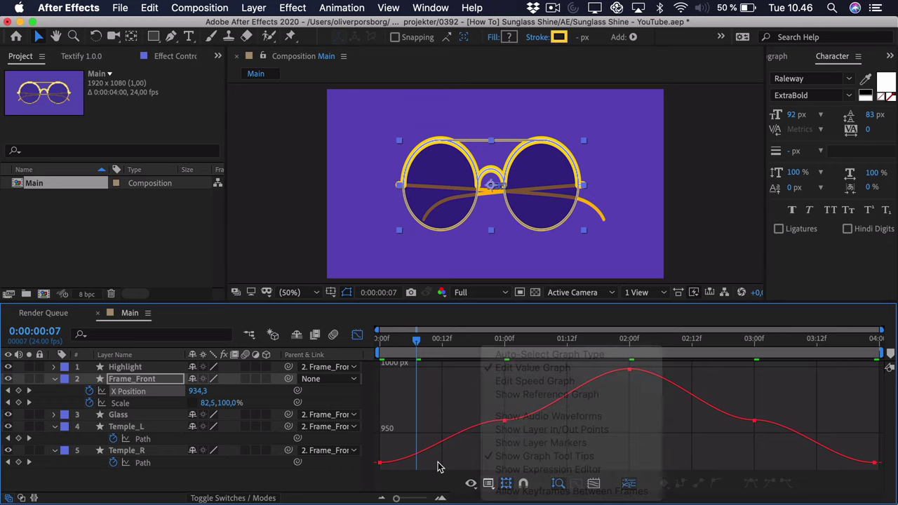
left_click_drag(484, 436, 527, 411)
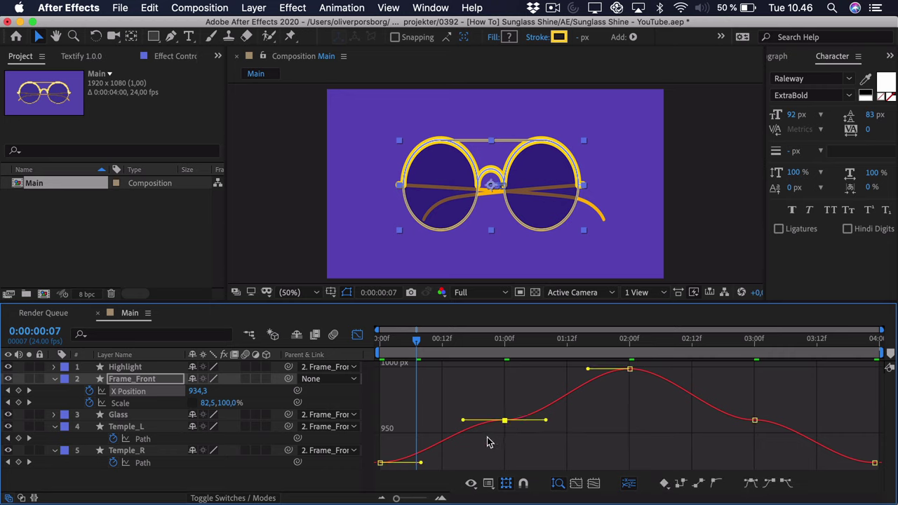
key("space")
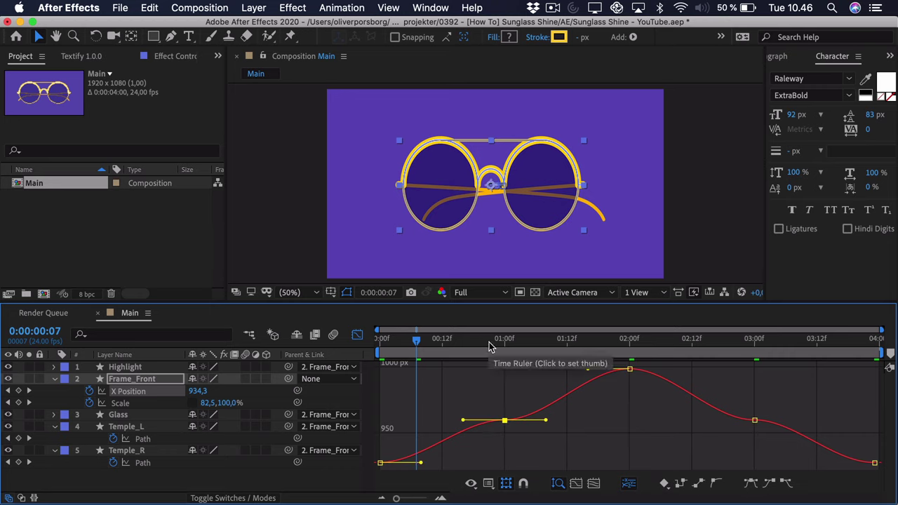
Lengthen the horizontal easing handles of all five X Position keyframes to strengthen the ease between them
left_click_drag(420, 465, 433, 468)
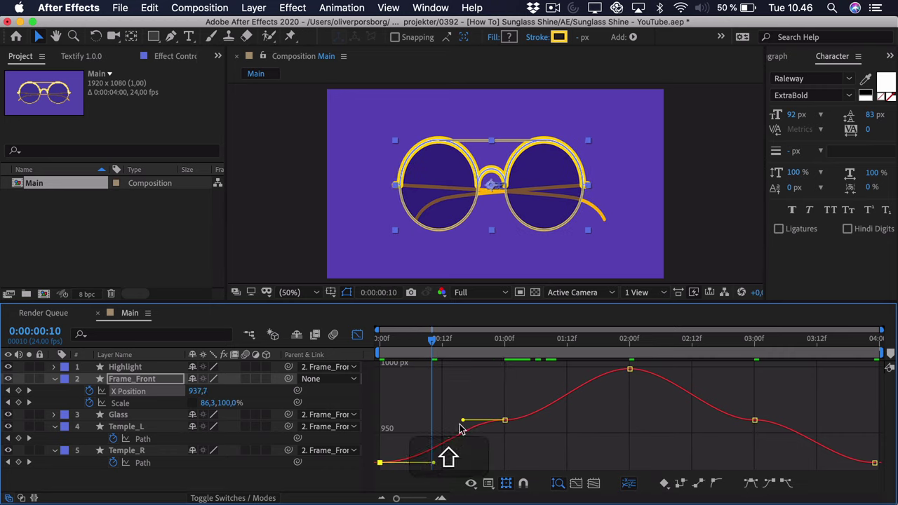
left_click_drag(464, 423, 446, 423)
left_click_drag(504, 420, 556, 424)
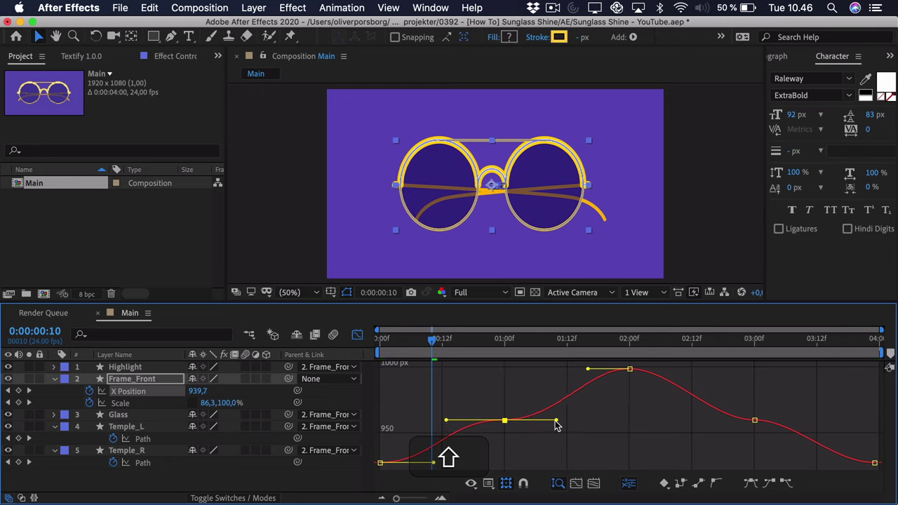
left_click_drag(588, 370, 572, 369)
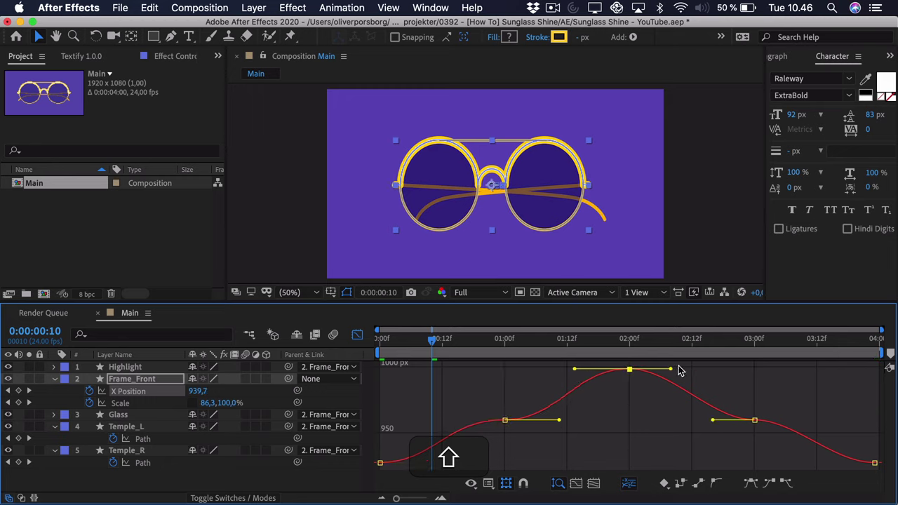
left_click_drag(670, 371, 683, 374)
left_click_drag(711, 422, 696, 422)
left_click_drag(755, 420, 805, 421)
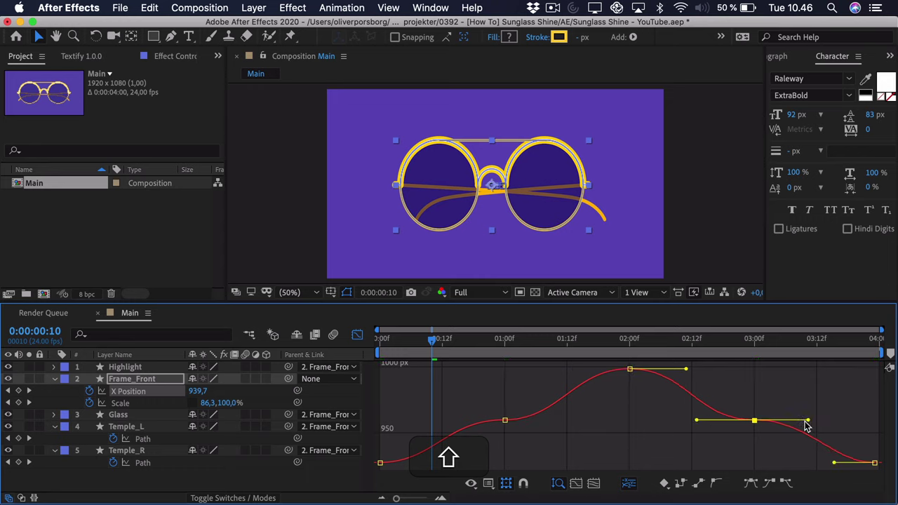
left_click_drag(835, 464, 816, 464)
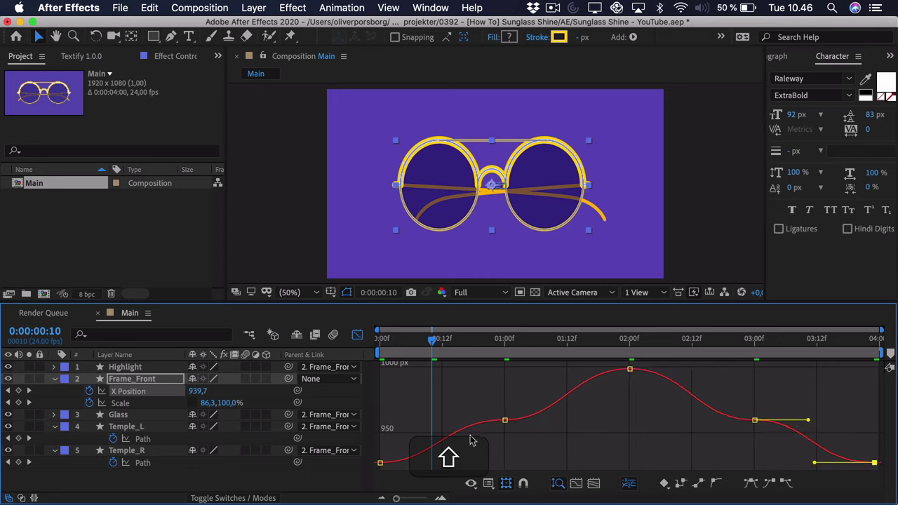
Tilt both handles of the 0:00:01:00 X Position keyframe along the rising curve to remove the flat spot
left_click_drag(529, 452, 475, 393)
left_click_drag(460, 425, 453, 436)
left_click_drag(559, 422, 551, 404)
left_click_drag(452, 438, 454, 443)
left_click_drag(551, 403, 550, 397)
key("k")
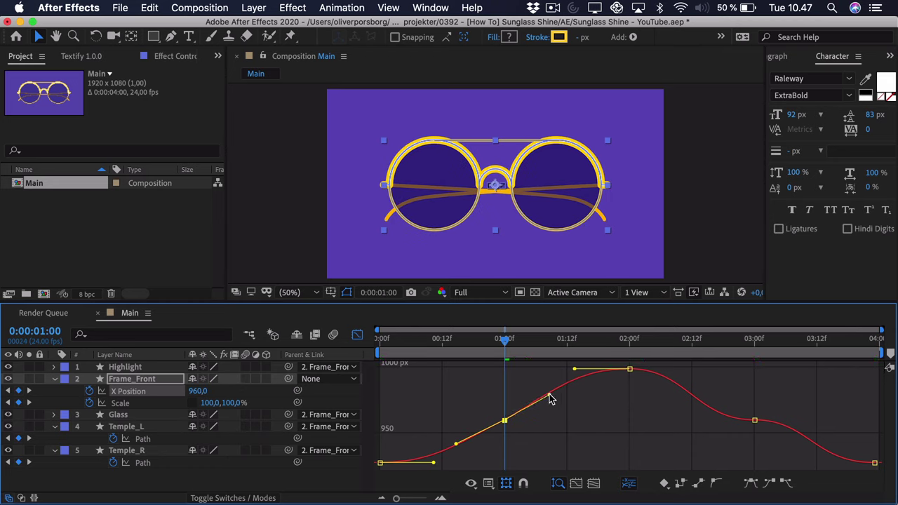
Tilt both handles of the 0:00:03:00 X Position keyframe along the falling curve to remove the flat spot
left_click(754, 420)
key("F9")
left_click_drag(694, 420, 704, 404)
left_click_drag(807, 420, 798, 438)
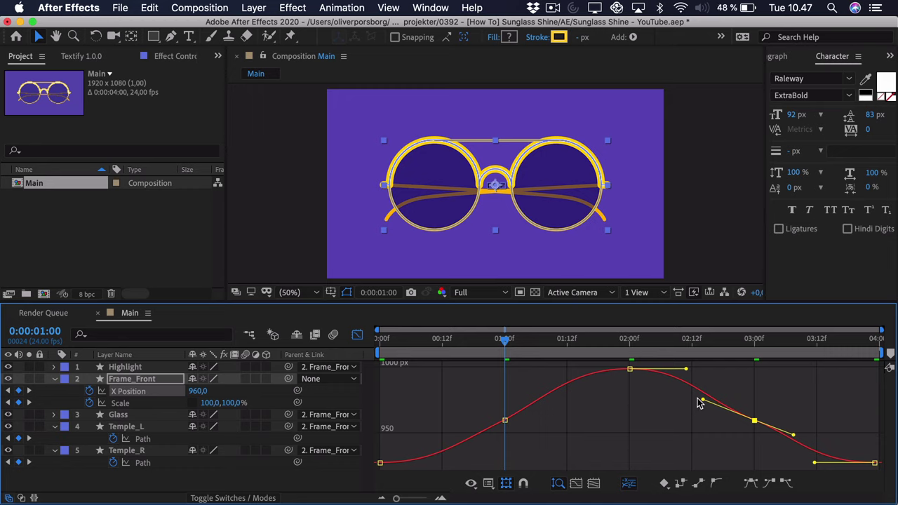
left_click_drag(700, 398, 702, 397)
Preview the loop from the first frame with the smoothed X Position curve and compare the frame's Scale animation
left_click_drag(495, 340, 380, 340)
key("space")
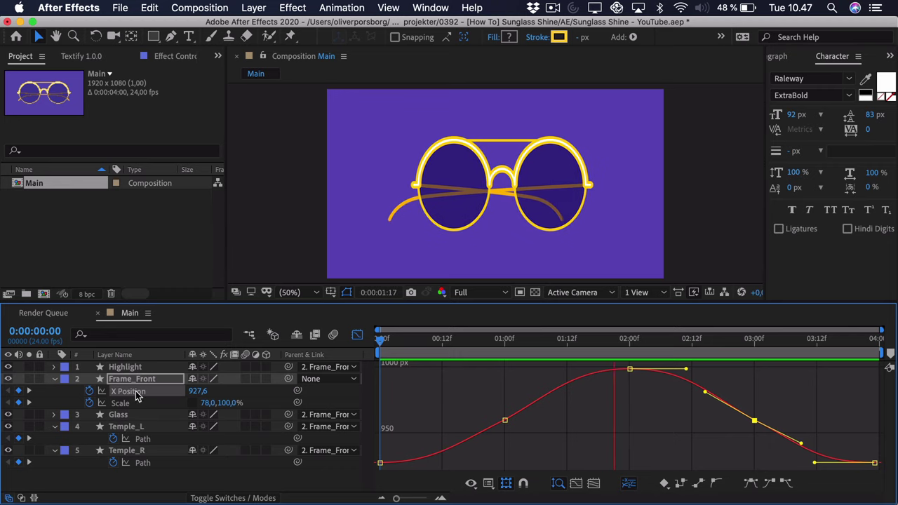
key("space")
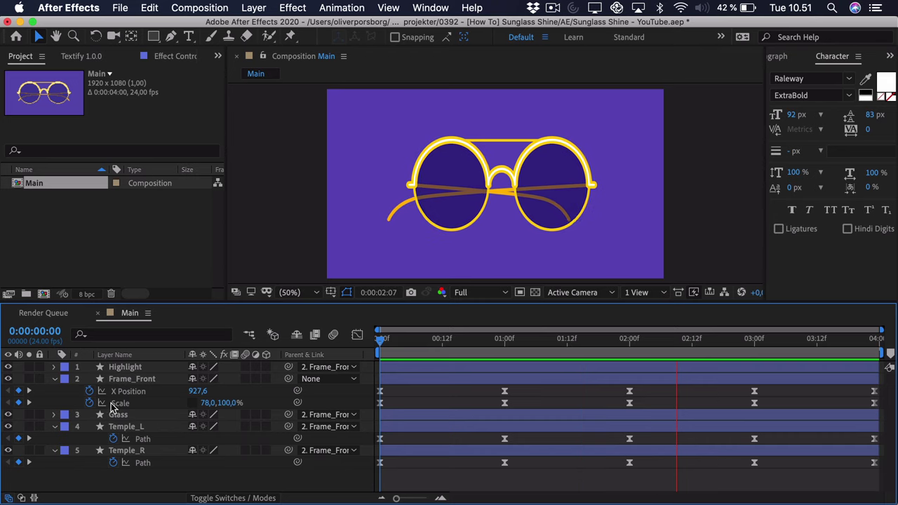
left_click(122, 403)
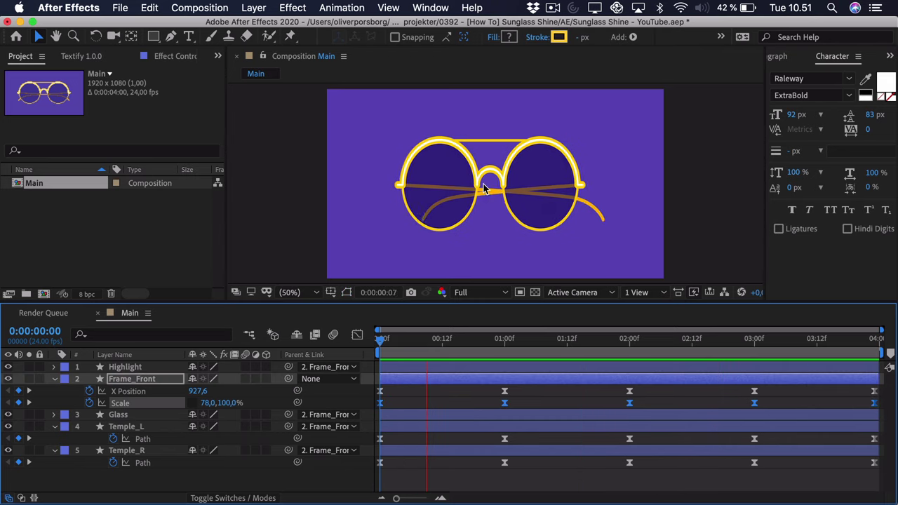
key("space")
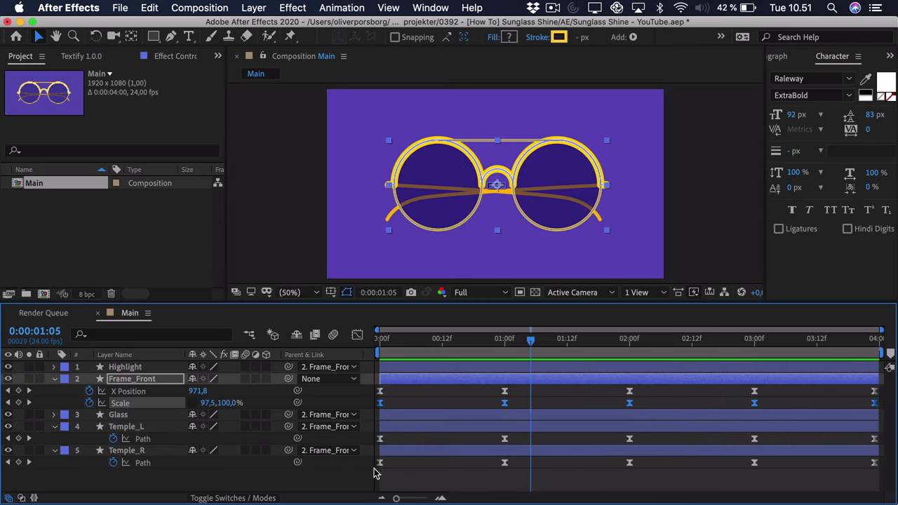
Select all Path keyframes of Temple_L and Temple_R and display their speed graph in the Graph Editor
left_click(373, 474)
left_click_drag(377, 467, 887, 438)
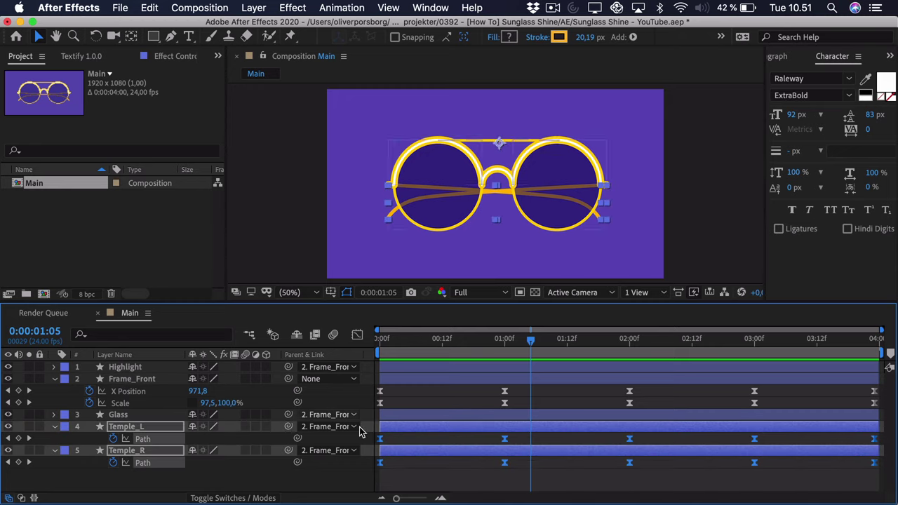
left_click(357, 335)
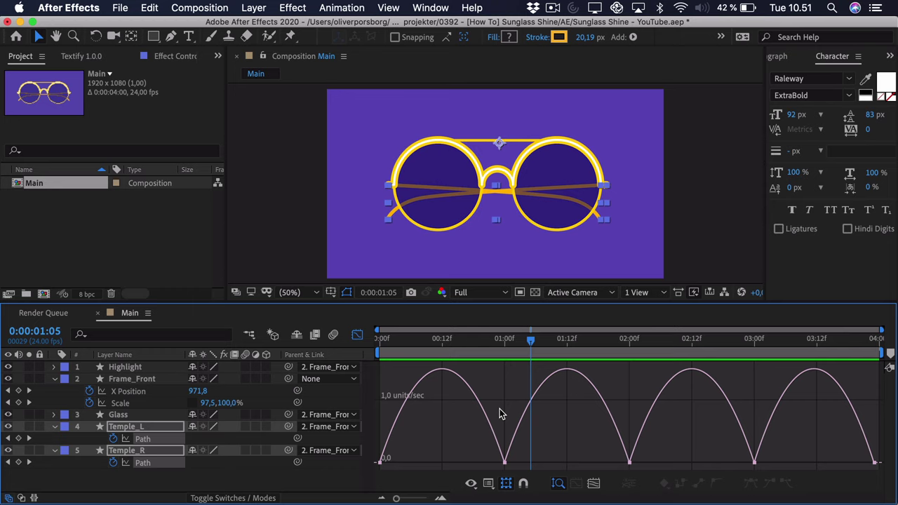
left_click(488, 484)
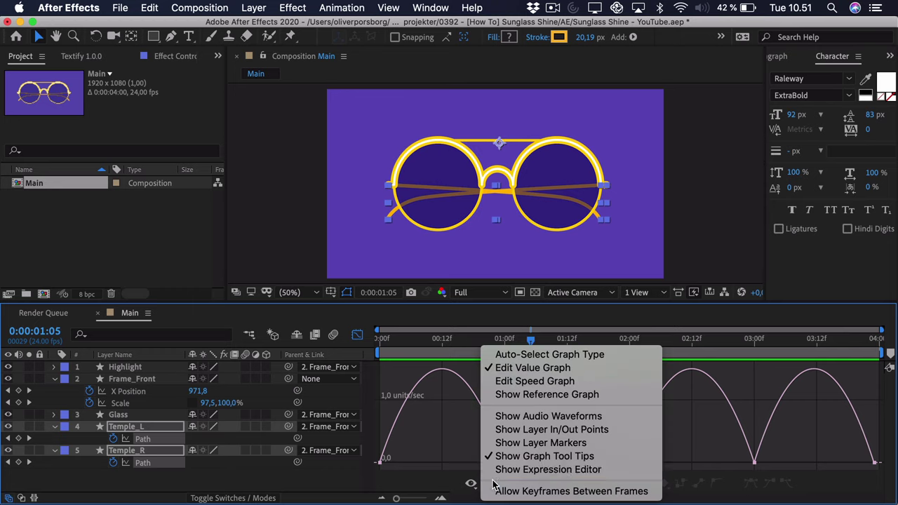
left_click(513, 385)
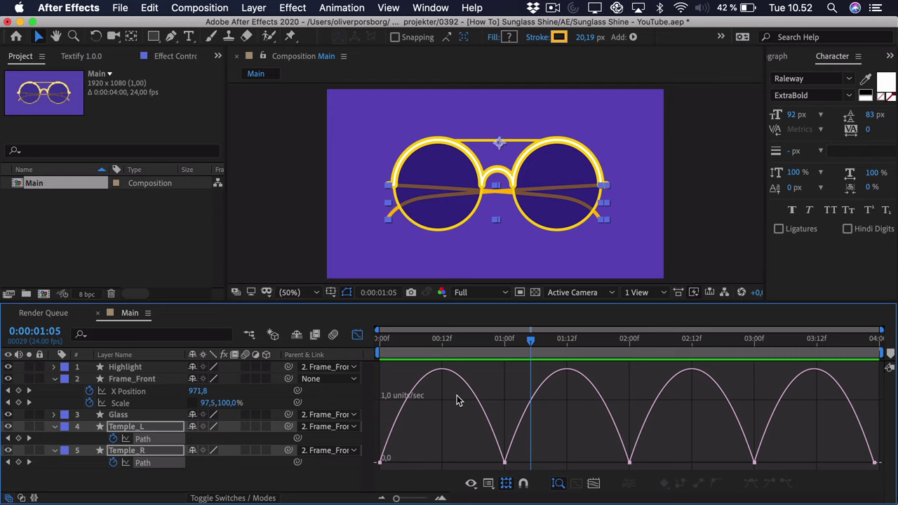
Turn off the transform box and raise the incoming and outgoing Path speed of both temples at 0:00:01:00 to about 0.7 units/sec
left_click_drag(471, 353, 504, 350)
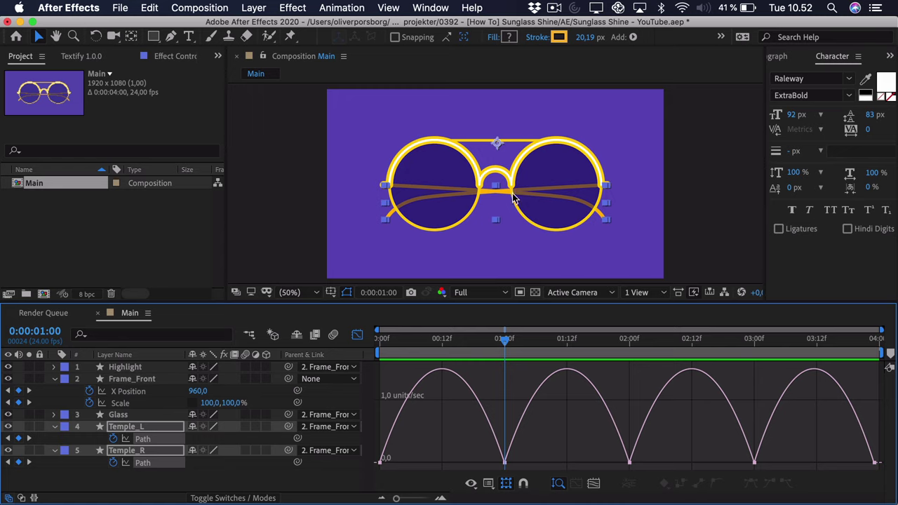
left_click_drag(522, 452, 498, 481)
left_click(549, 447)
left_click_drag(545, 440, 508, 466)
left_click(506, 483)
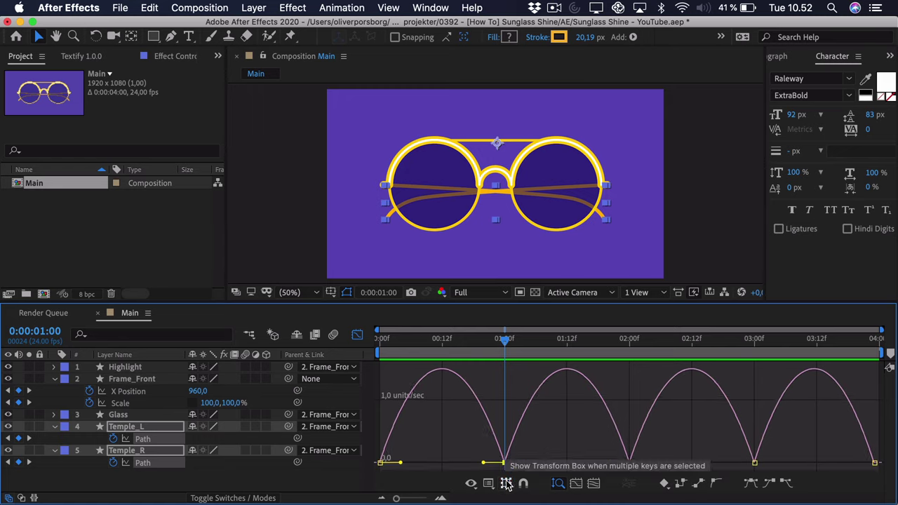
left_click_drag(505, 463, 505, 422)
left_click(506, 469)
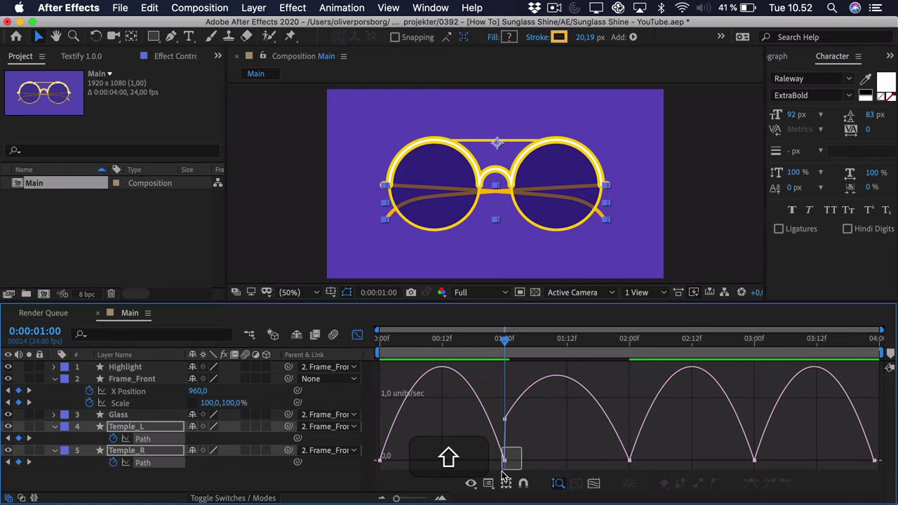
left_click_drag(505, 463, 507, 425)
left_click_drag(505, 461, 507, 424)
Raise the incoming and outgoing Path speed of both temples at 0:00:03:00 to about 0.71 units/sec
left_click_drag(742, 348, 749, 360)
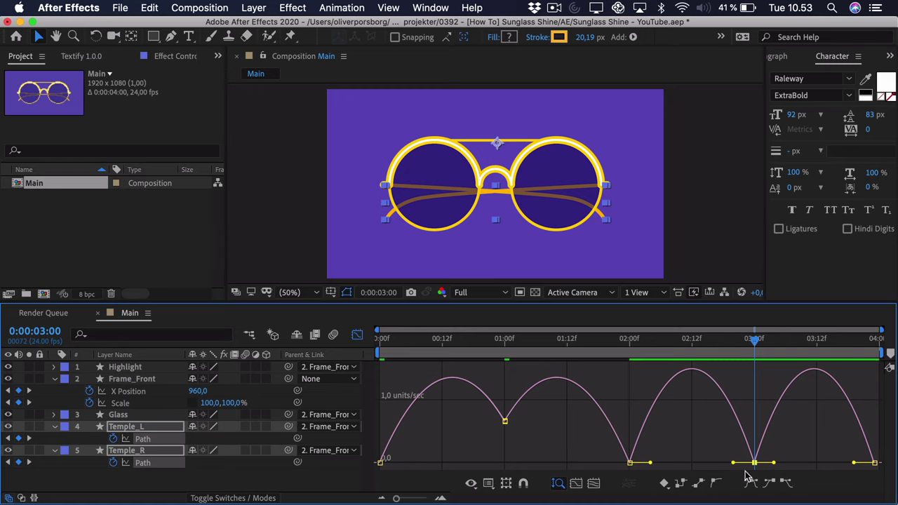
left_click_drag(753, 463, 756, 426)
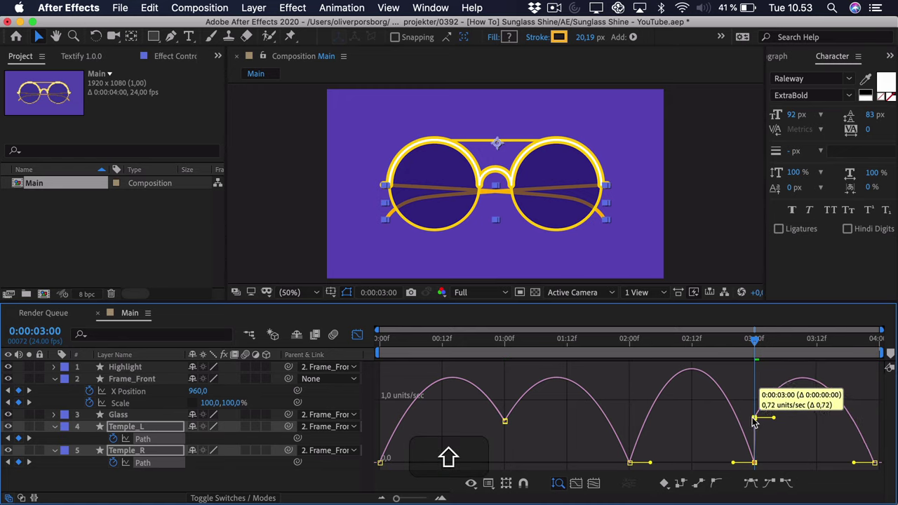
left_click(770, 457)
left_click(755, 463, "shift")
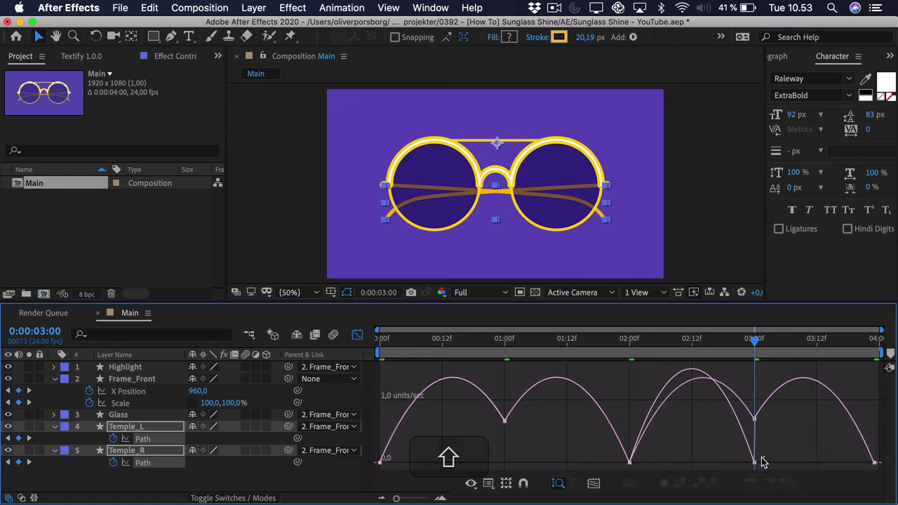
left_click_drag(754, 461, 755, 423)
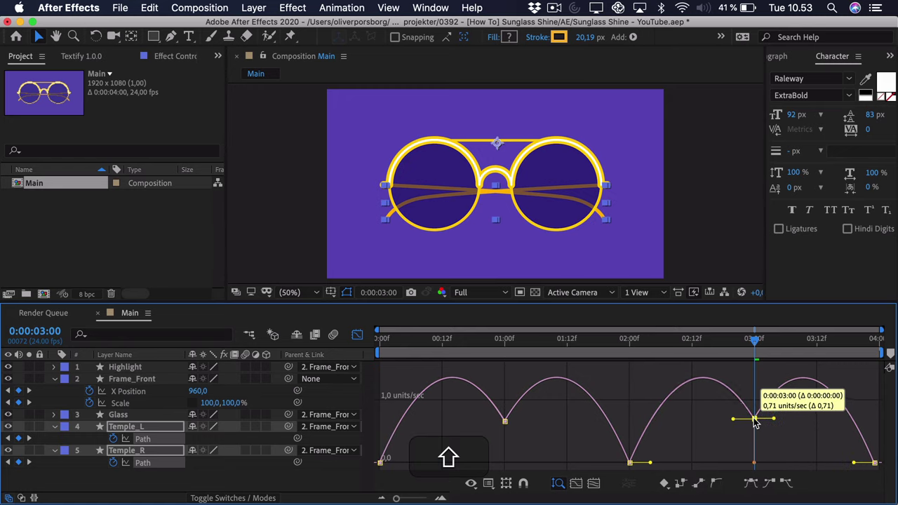
Lengthen the influence handles of the temples' Path keyframes at the first frame, 0:00:02:00 and the last frame, turning snapping on
mouse_move(459, 448)
left_mouse_down()
mouse_move(370, 478)
mouse_move(448, 456)
left_mouse_up()
left_click(629, 462)
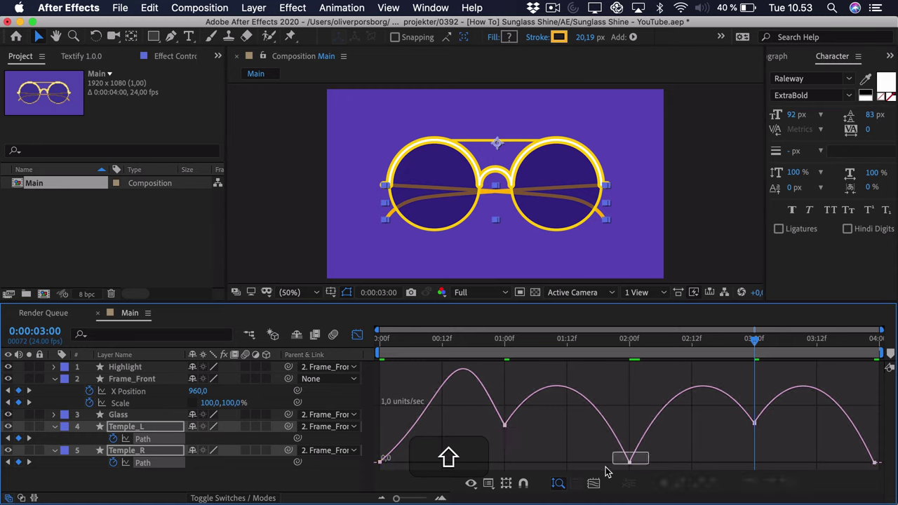
left_click_drag(607, 464, 596, 462)
left_click_drag(633, 346, 624, 344)
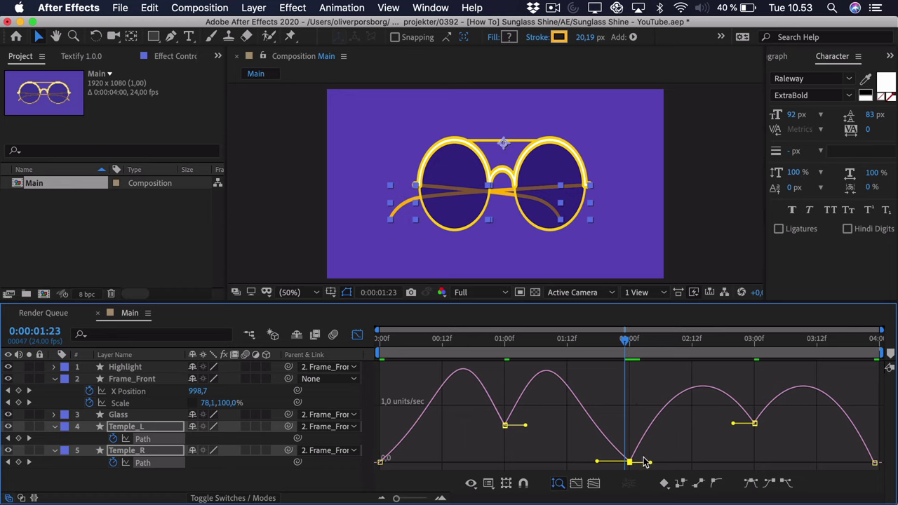
left_click(524, 484)
left_click(874, 462)
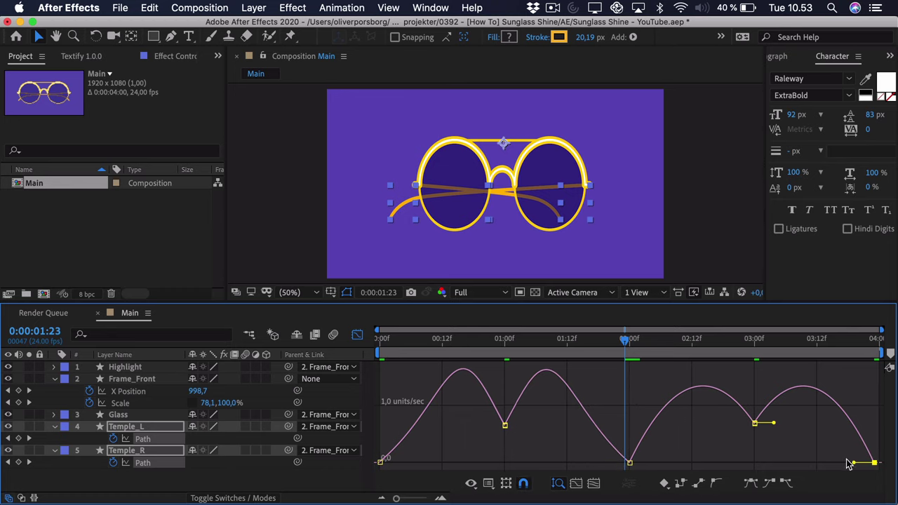
left_click_drag(856, 468, 813, 463)
left_click_drag(680, 443, 609, 480)
left_click_drag(662, 462, 659, 462)
Preview the loop from the first frame with the adjusted temple speed curves
key("Home")
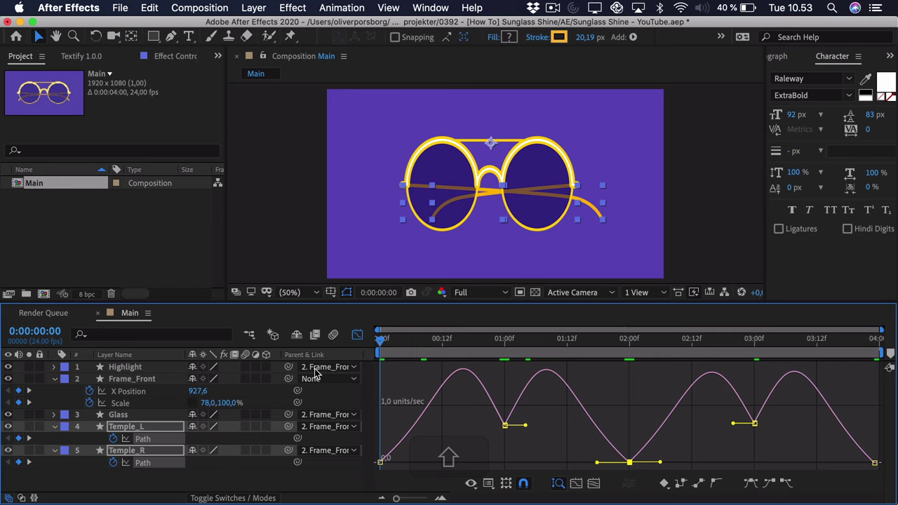
key("space")
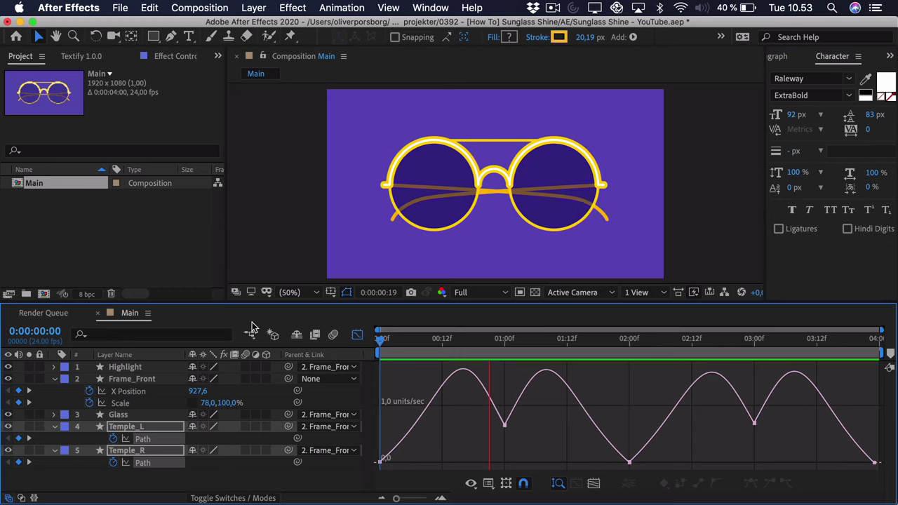
Collapse the Frame_Front layer, switch from the Graph Editor back to the keyframe view, and enlarge the composition view
key("space")
left_click(389, 344)
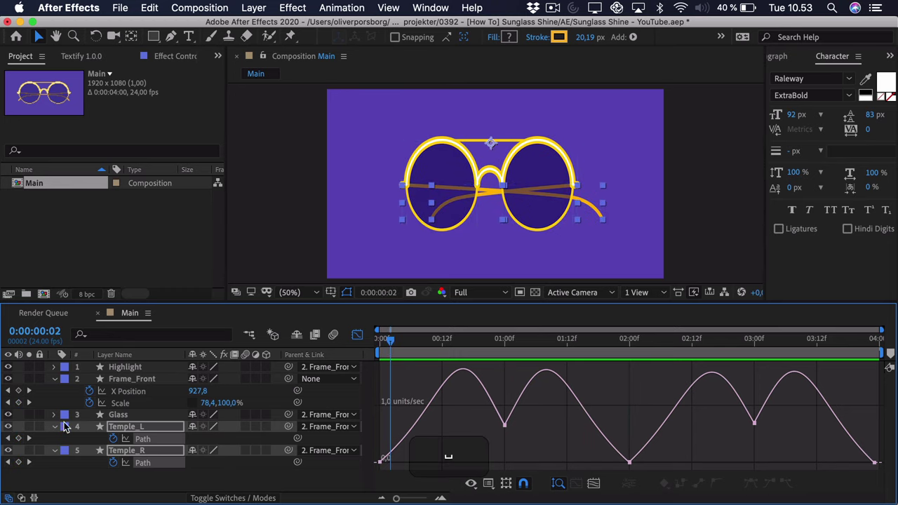
left_click(55, 379)
left_click(357, 333)
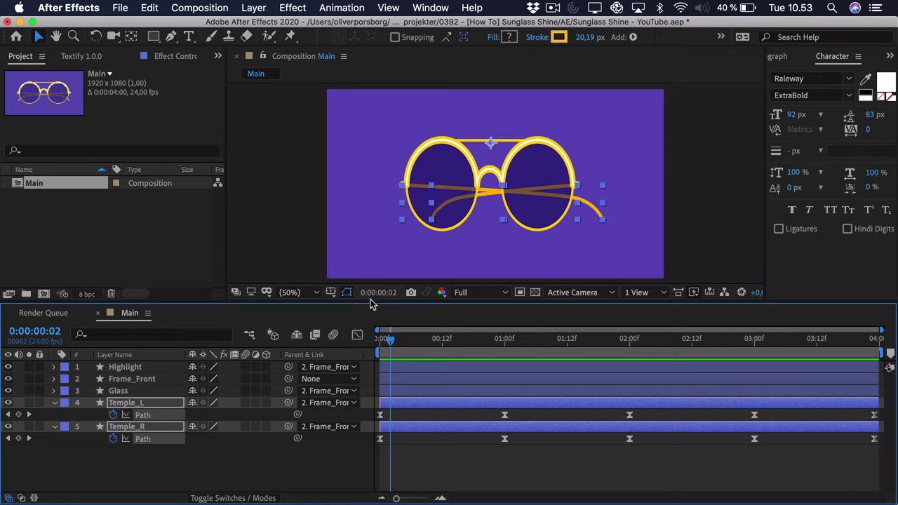
left_click_drag(381, 310, 370, 337)
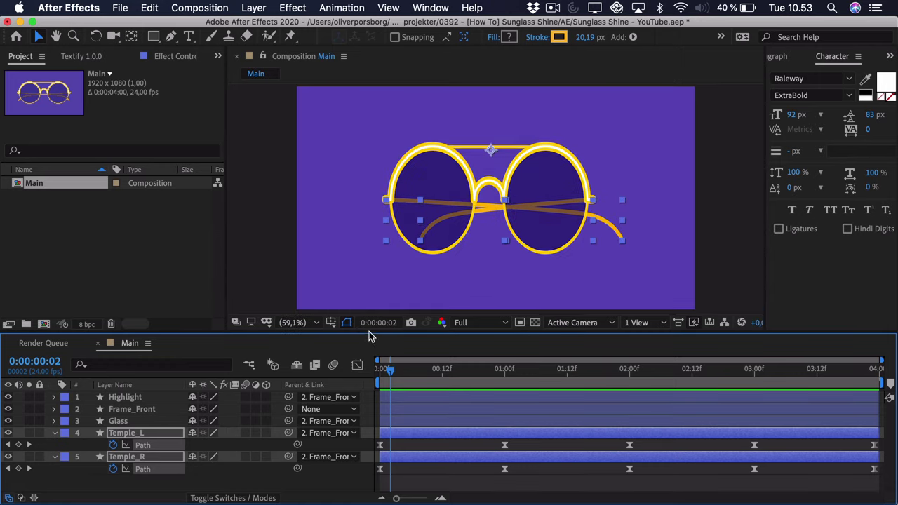
Add a dash to the Highlight layer's Stroke 1
left_click(125, 398)
scroll(411, 211, "up", 5)
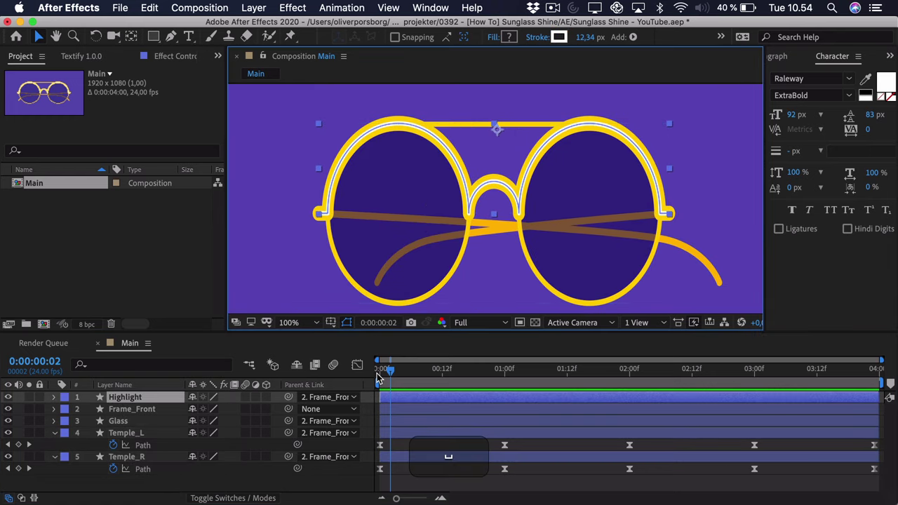
left_click(379, 369)
left_click_drag(391, 374, 491, 363)
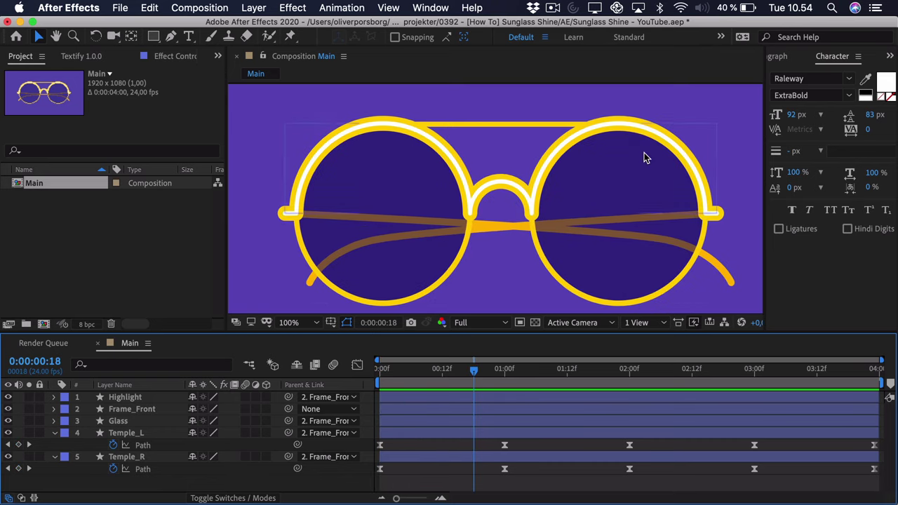
left_click(120, 397)
left_click(54, 398)
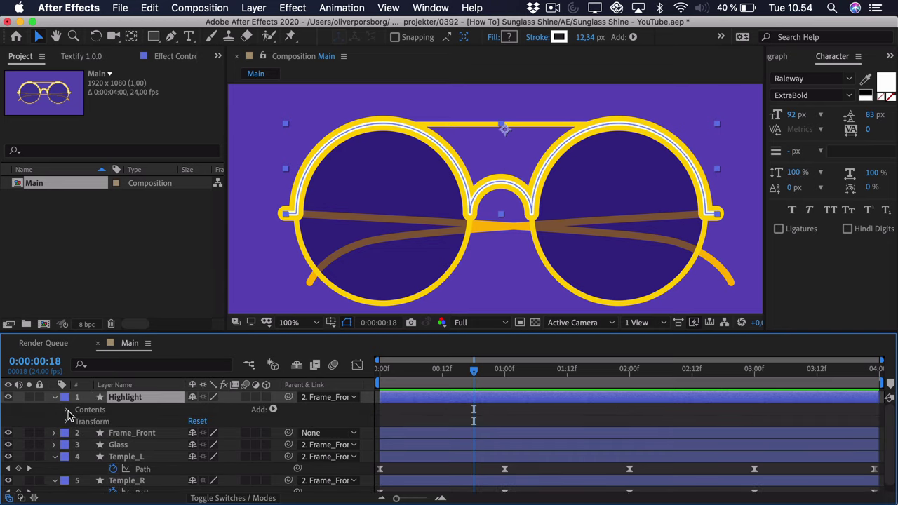
left_click(78, 421)
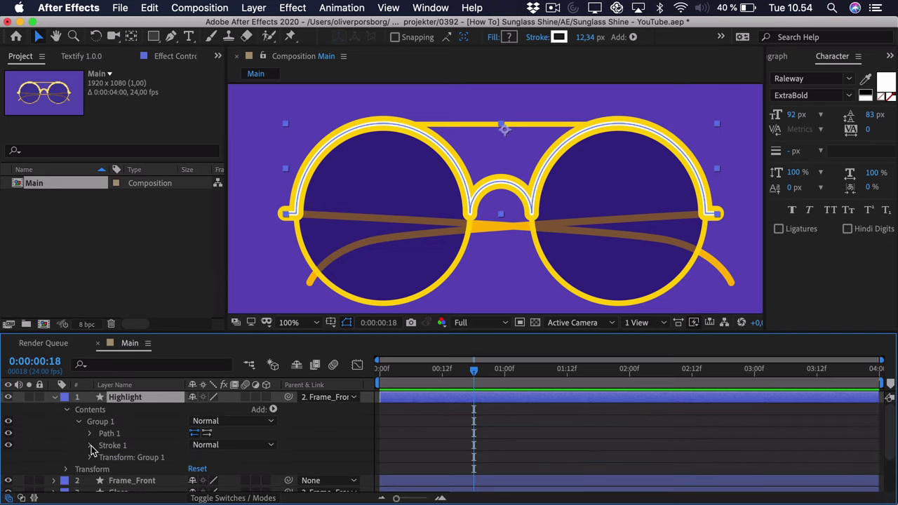
left_click(90, 445)
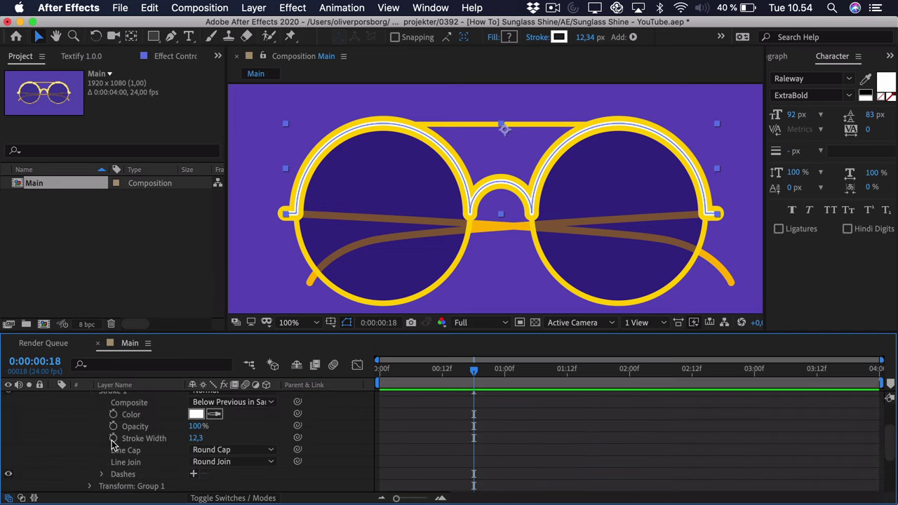
left_click(195, 476)
Set the Dash length of the Highlight stroke to 295 and deselect the layer
scroll(241, 421, "down", 5)
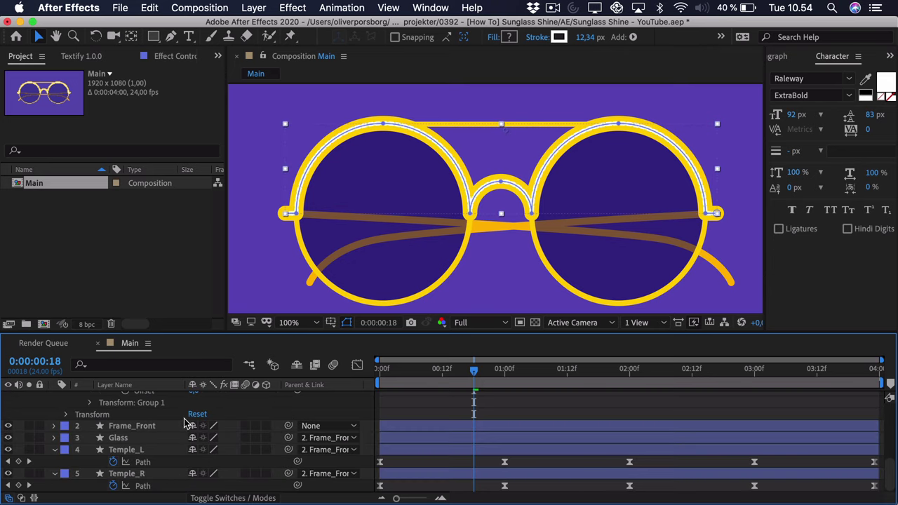
scroll(199, 414, "up", 4)
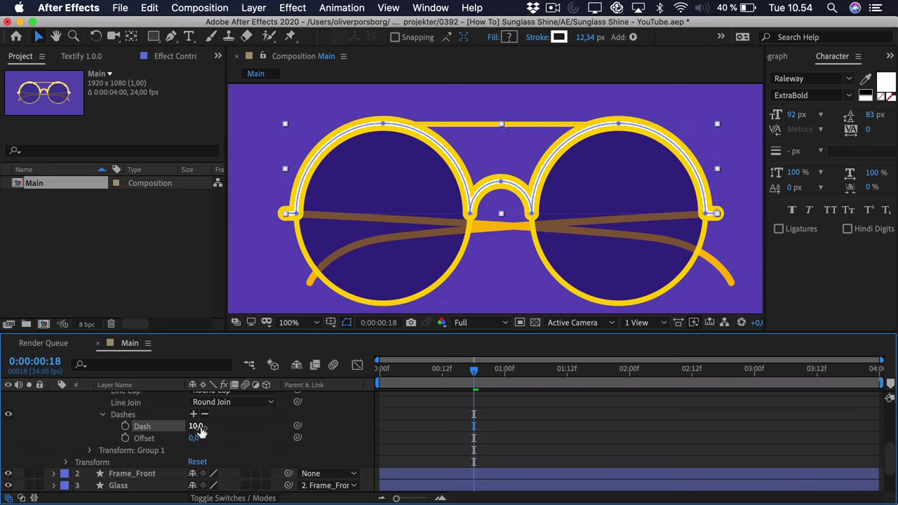
left_click_drag(237, 430, 404, 431)
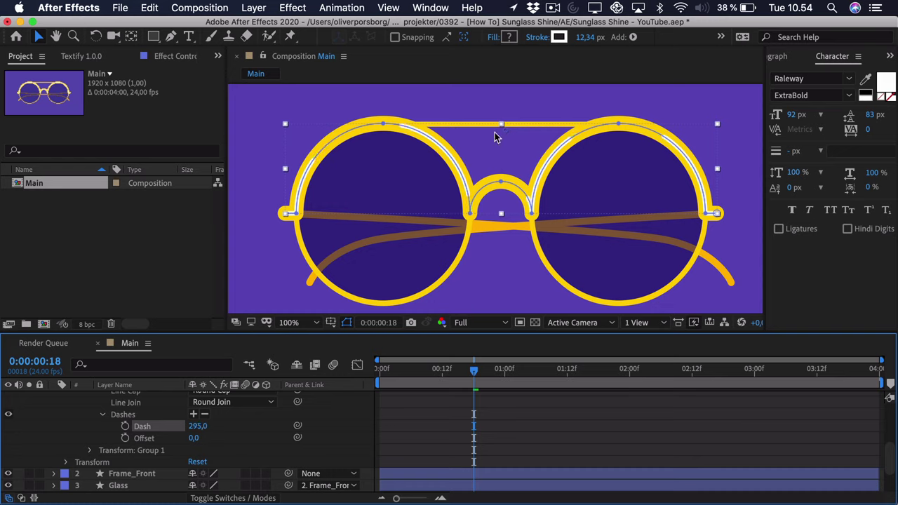
left_click(285, 158)
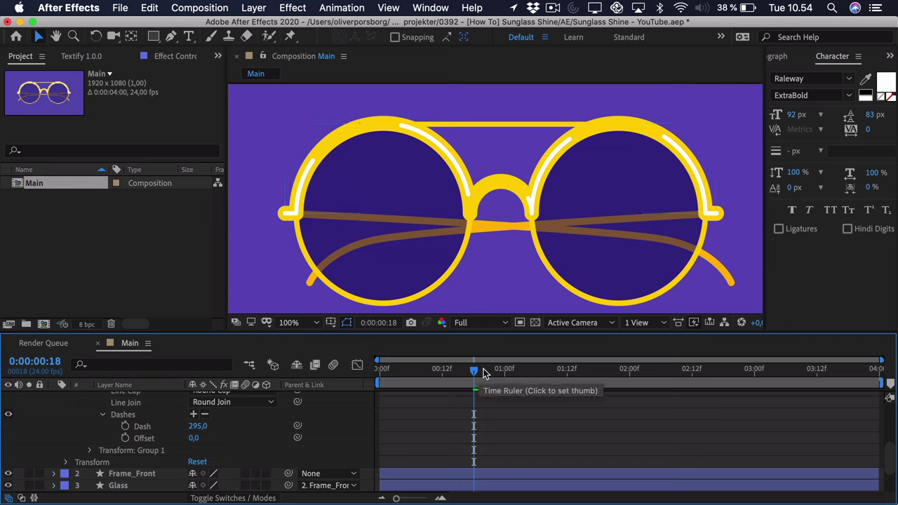
Set the Highlight stroke's dash Offset to 491 at the first frame and start keyframing it
left_click_drag(482, 373, 373, 379)
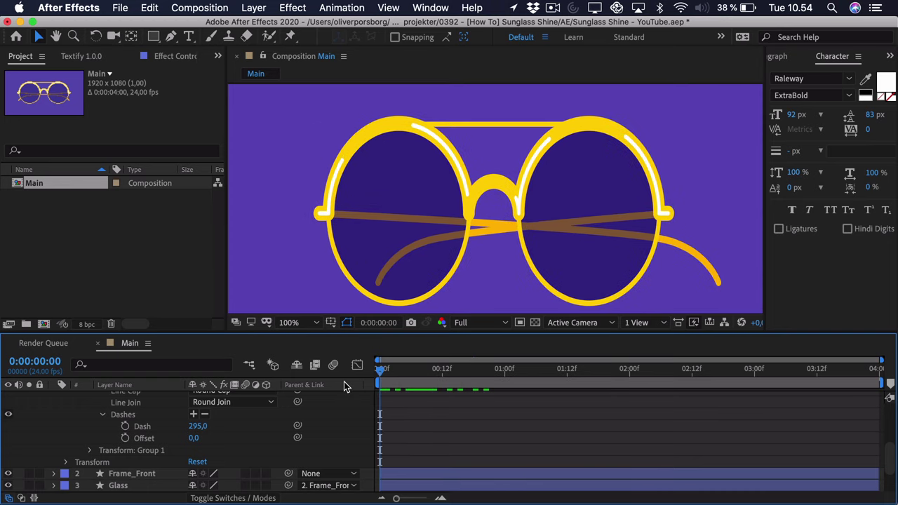
scroll(144, 449, "up", 1)
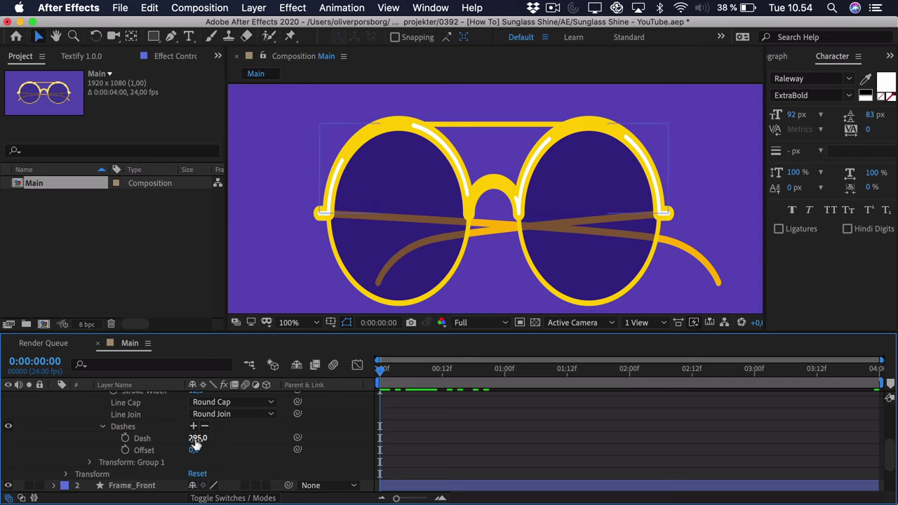
left_click_drag(194, 449, 567, 482)
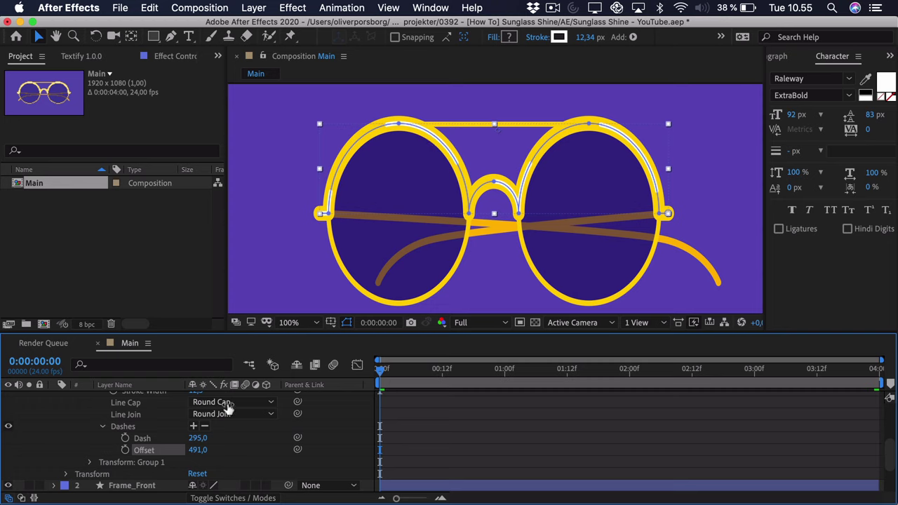
left_click(125, 449)
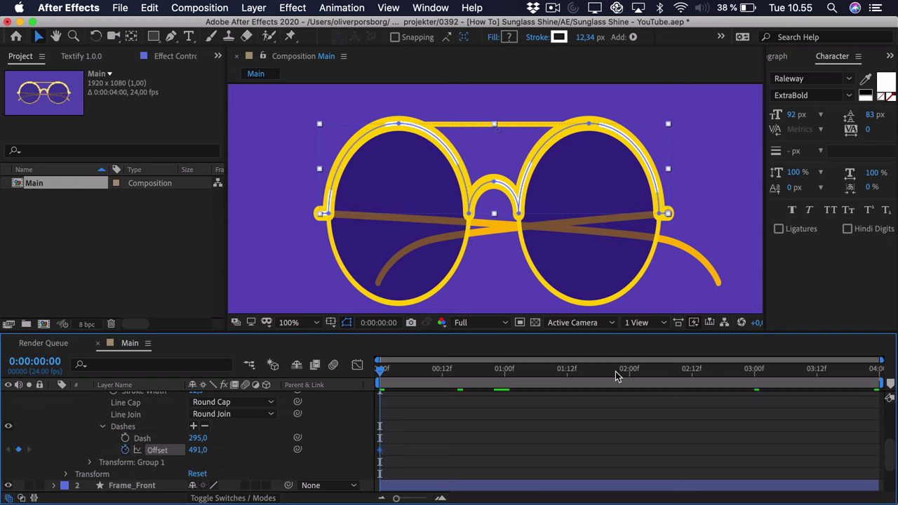
Keyframe the dash Offset at 178 at 0:00:02:00 and copy the first Offset keyframe to the last frame, 0:00:03:23
left_click_drag(463, 368, 630, 373)
mouse_move(200, 454)
left_mouse_down()
mouse_move(42, 454)
mouse_move(4, 466)
left_mouse_up()
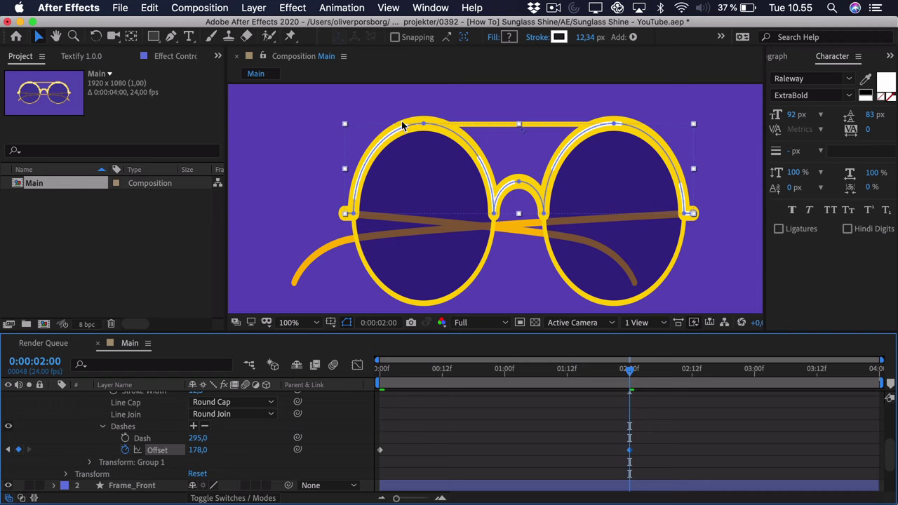
left_click_drag(639, 409, 372, 463)
key("cmd+c")
left_click(887, 378)
key("super+v")
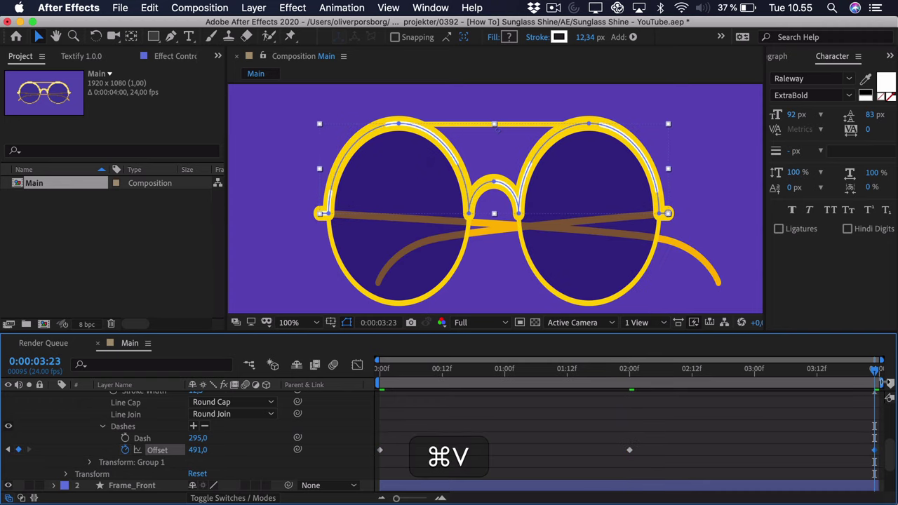
Apply Easy Ease to all three dash Offset keyframes and preview the moving highlight
left_click_drag(379, 432, 894, 477)
key("F9")
key("space")
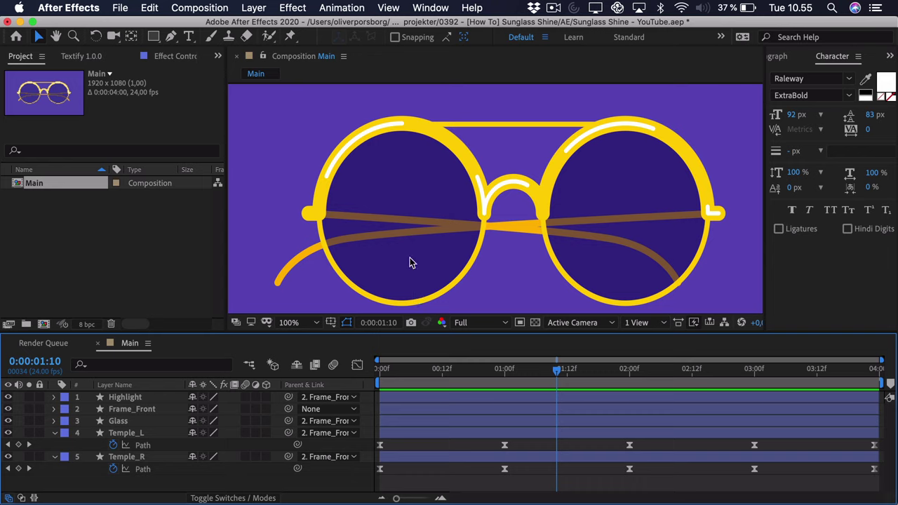
Activate the Pen tool with nothing selected and set its shape fill color to white (FFFFFF)
key("comma")
key("comma")
key("period")
key("comma")
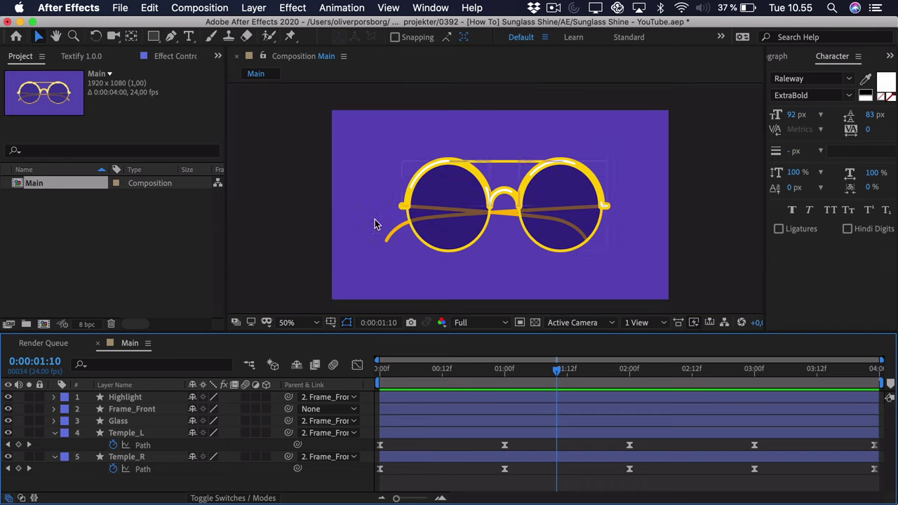
left_click(170, 38)
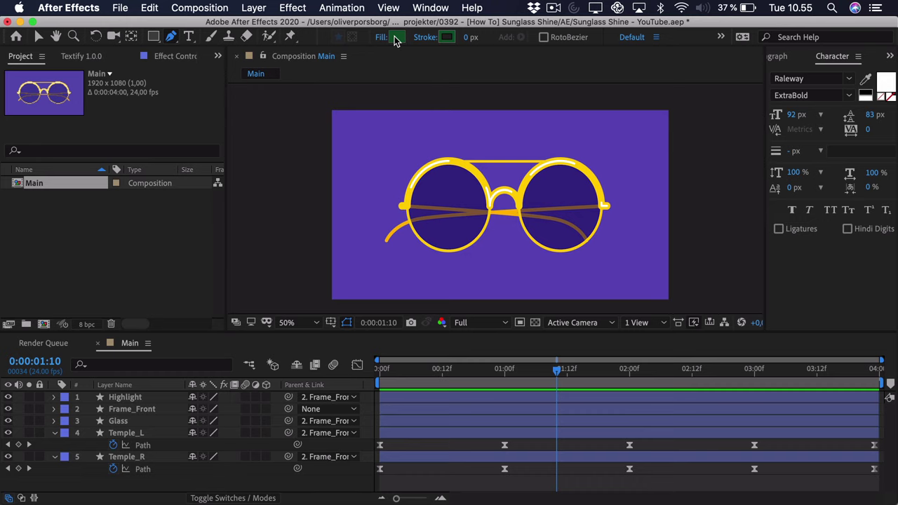
left_click(395, 38)
left_click(663, 218)
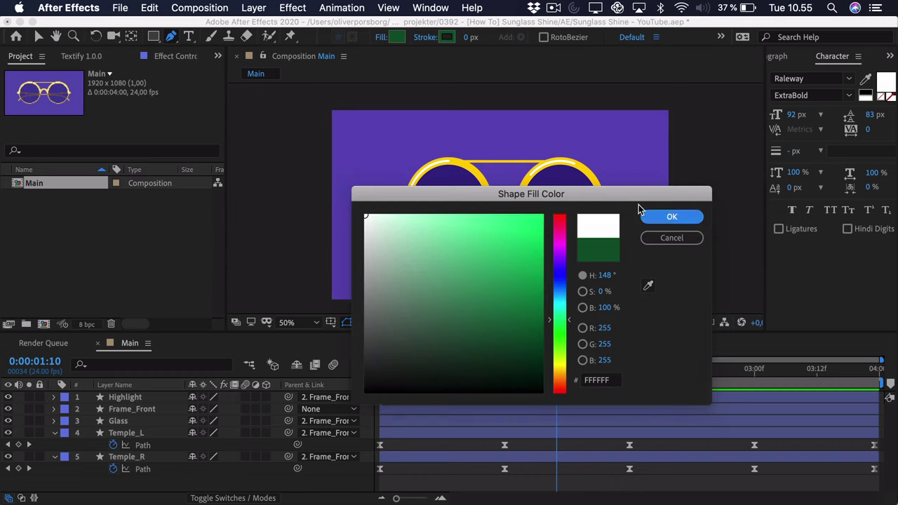
Draw a wide slanted white band over the left lens spanning the composition's full height, and narrow its lower end
left_click(418, 110)
left_click(466, 110)
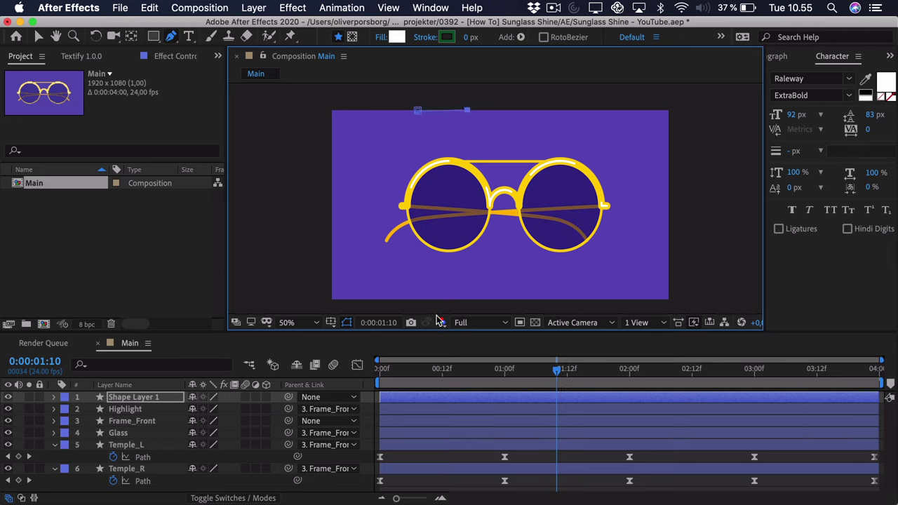
left_click(437, 301)
left_click(367, 301)
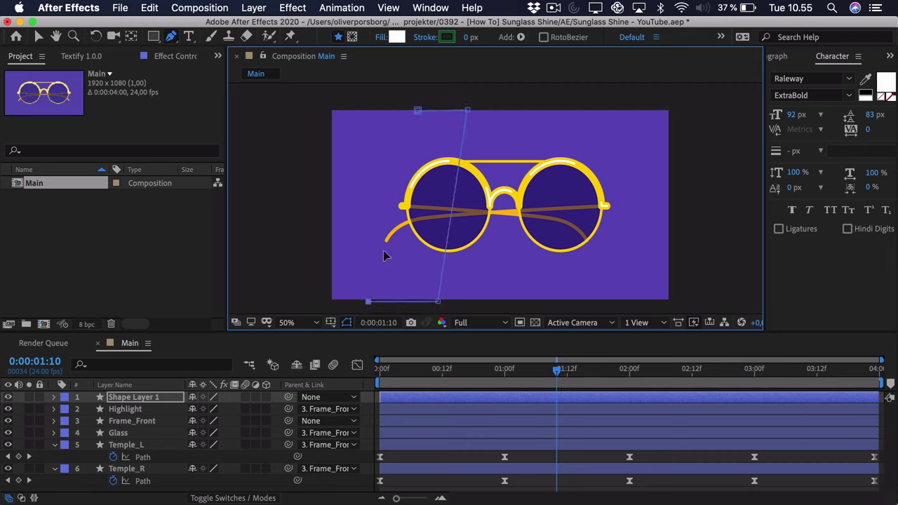
left_click(417, 111)
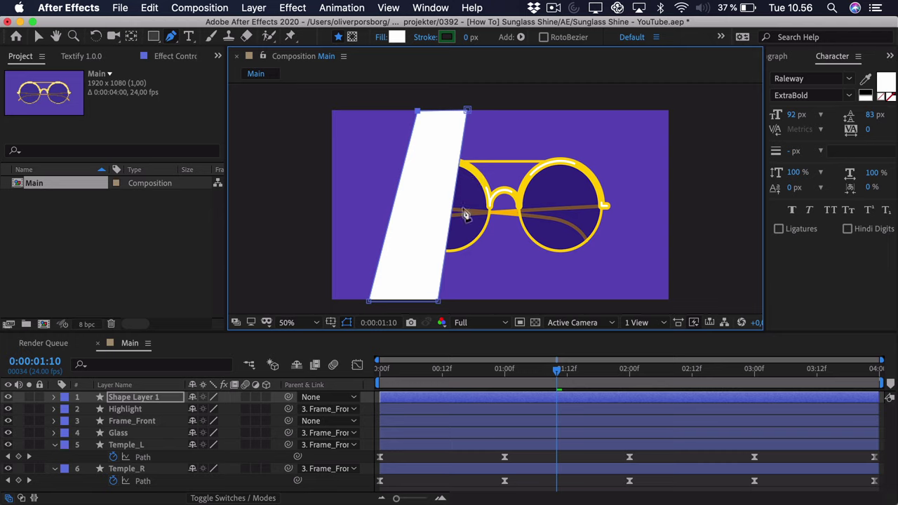
left_click_drag(368, 301, 379, 300)
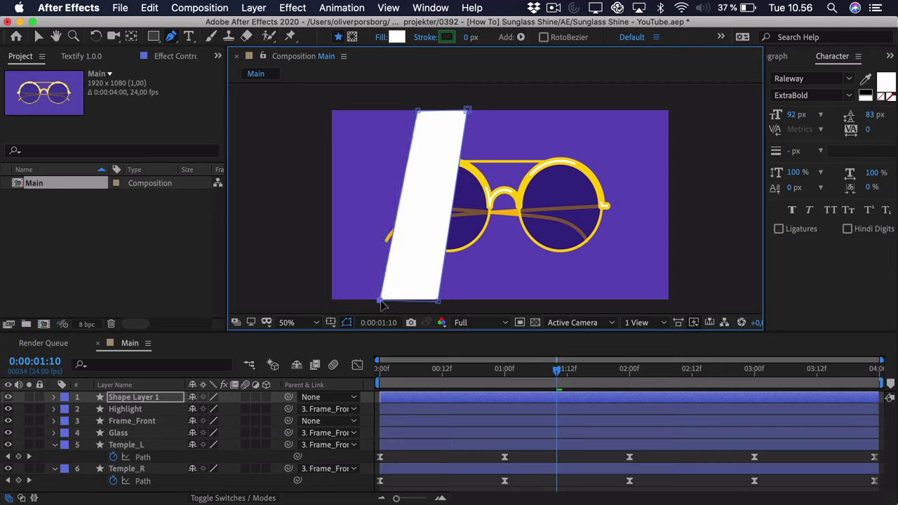
Draw a thin parallel white band just to the right of the wide one in the same shape layer
left_click(150, 404)
left_click(477, 113)
left_click(449, 300)
left_click(460, 300)
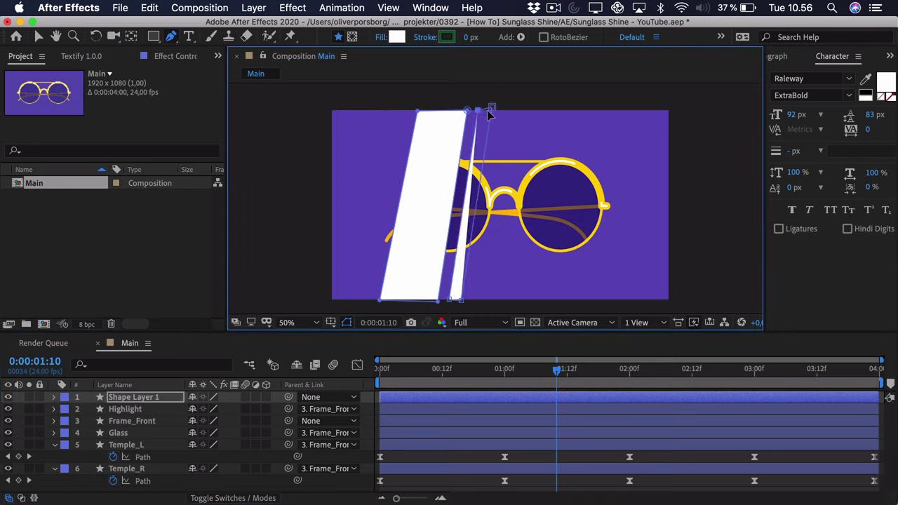
left_click(489, 111)
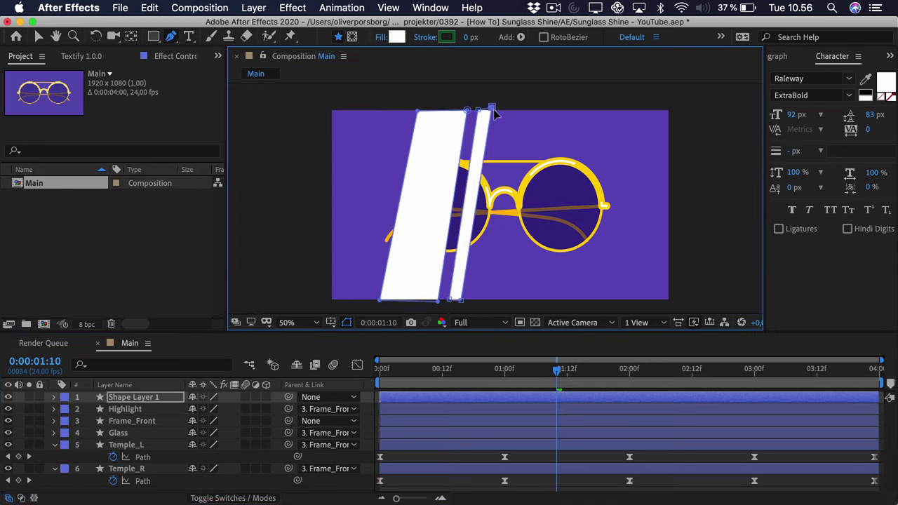
Draw a medium-width slanted white band over the right lens in the same shape layer
left_click(130, 397)
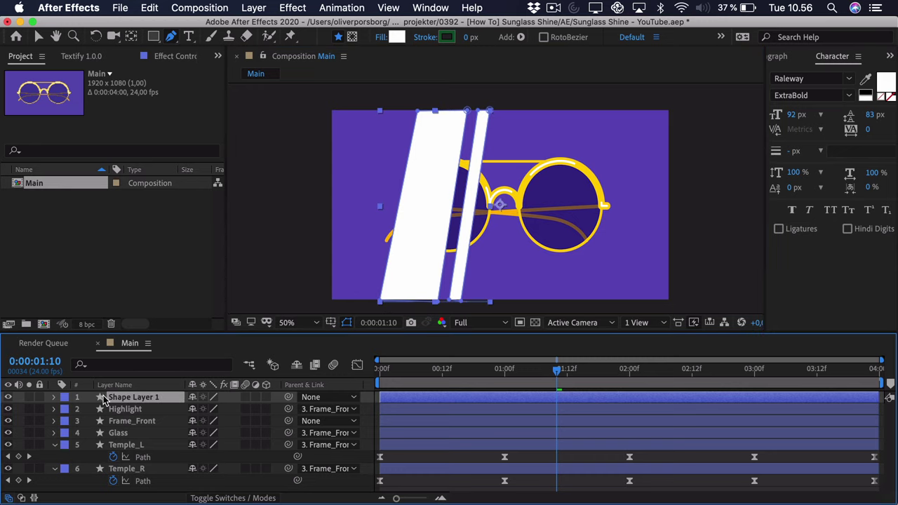
left_click(546, 104)
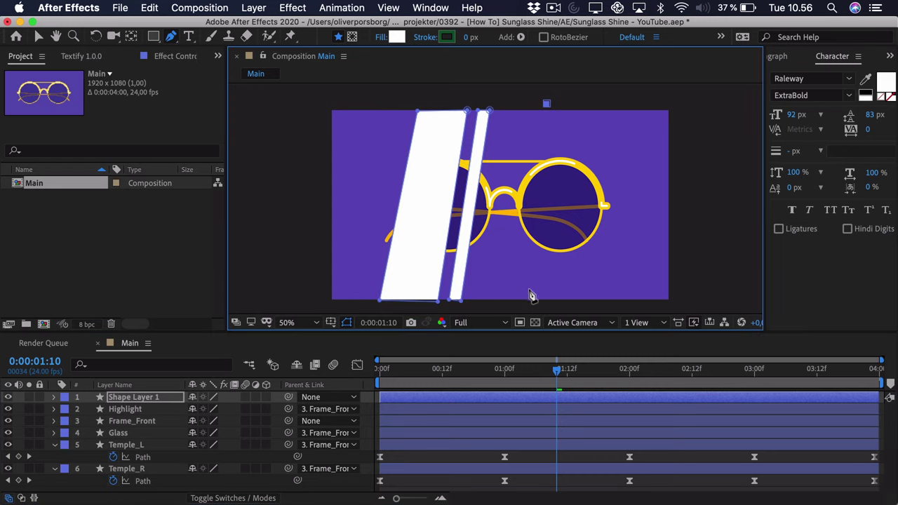
left_click(568, 104)
left_click(547, 105)
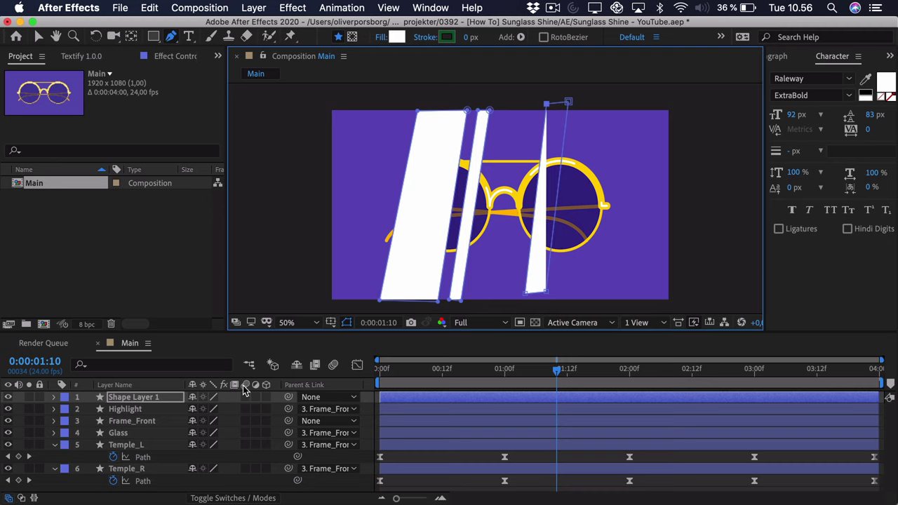
Draw a thin slanted white band to the right of the right lens's band in the same shape layer
left_click(163, 395)
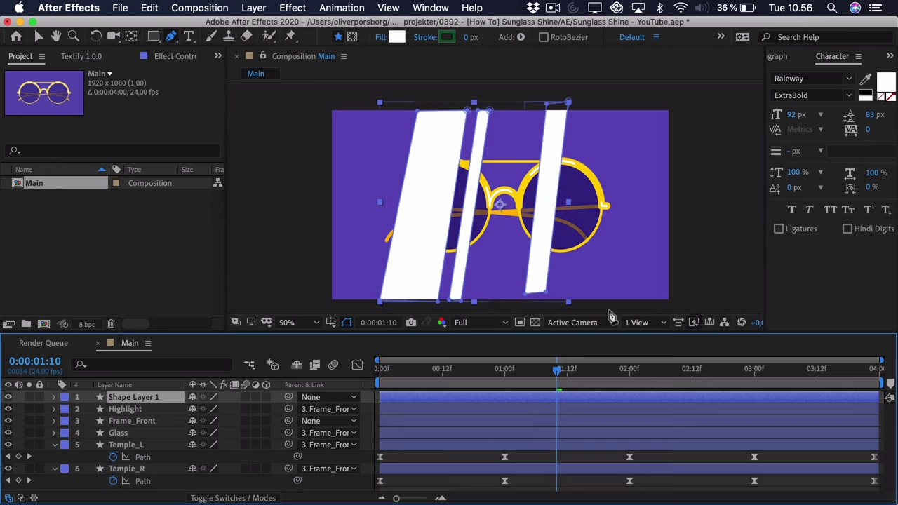
left_click(557, 294)
left_click(582, 103)
left_click(592, 106)
left_click(569, 292)
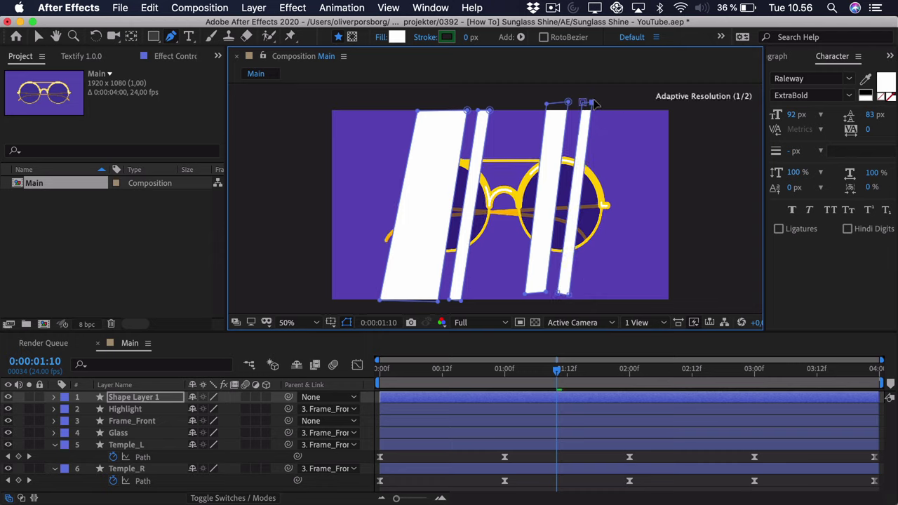
Rename the new shape layer to Shine and place it between the Frame_Front and Glass layers
left_click(133, 397)
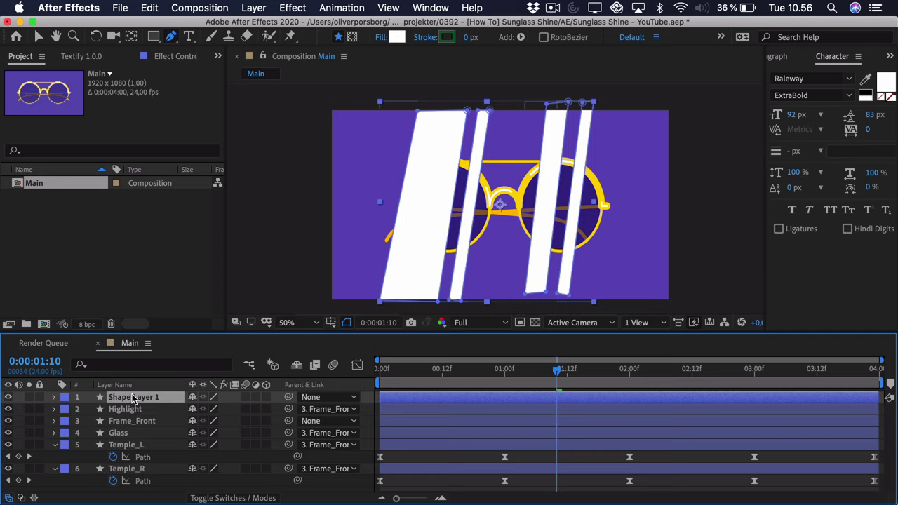
type("Shine")
key("Return")
left_click_drag(127, 398, 128, 434)
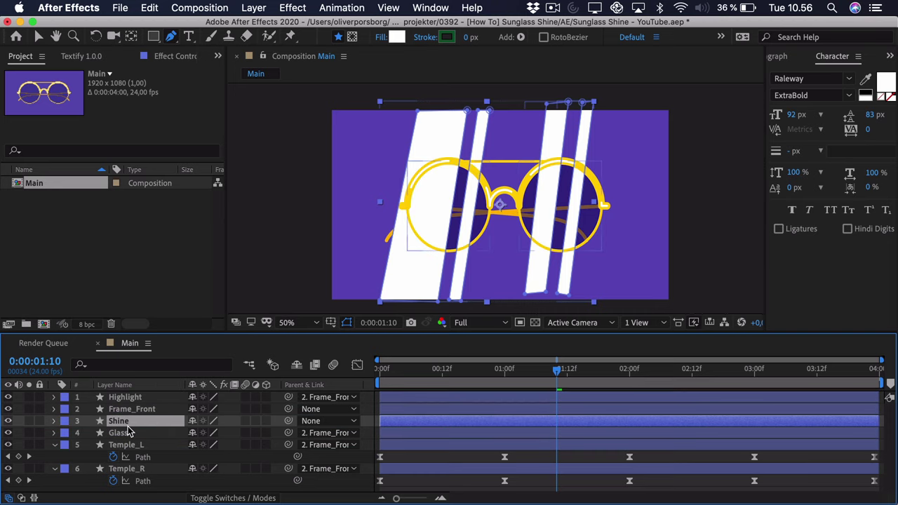
Apply the Set Matte effect to the Shine layer and take its matte from the Glass layer
key("super+5")
left_click(798, 73)
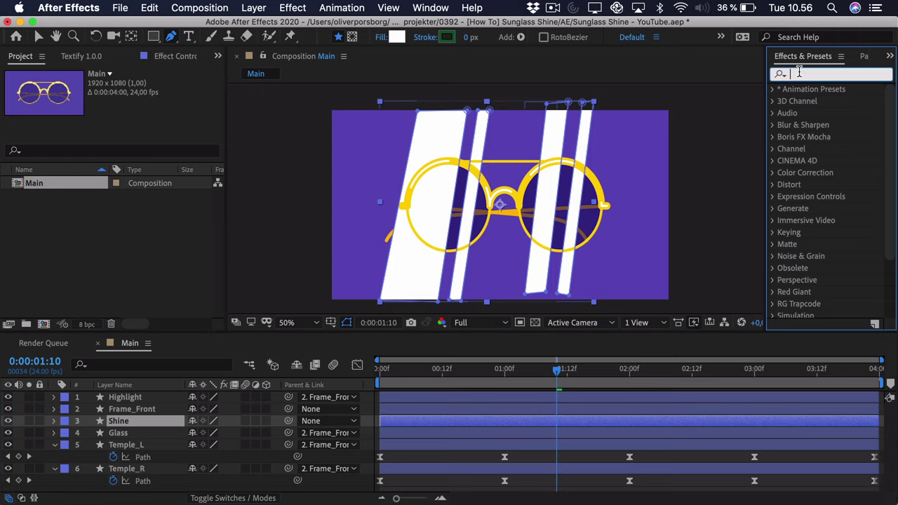
type("set ma")
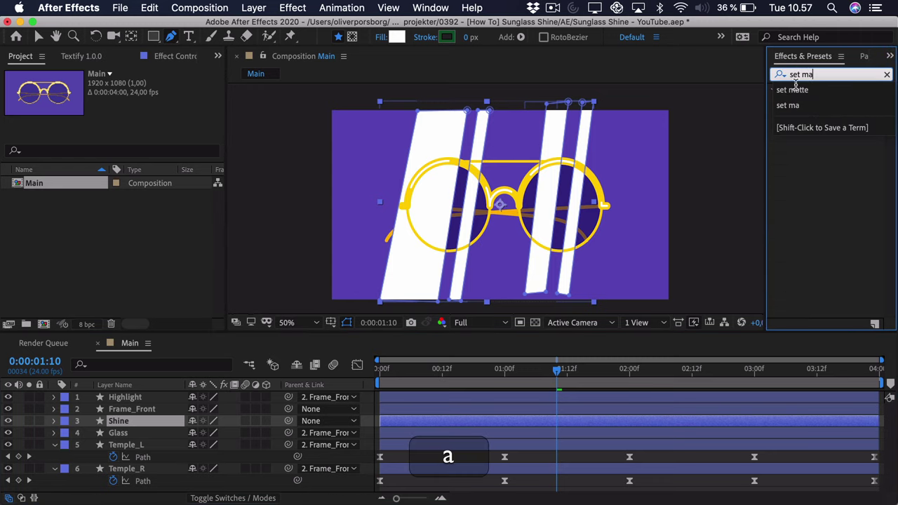
left_click_drag(817, 101, 156, 421)
key("v")
left_click(144, 97)
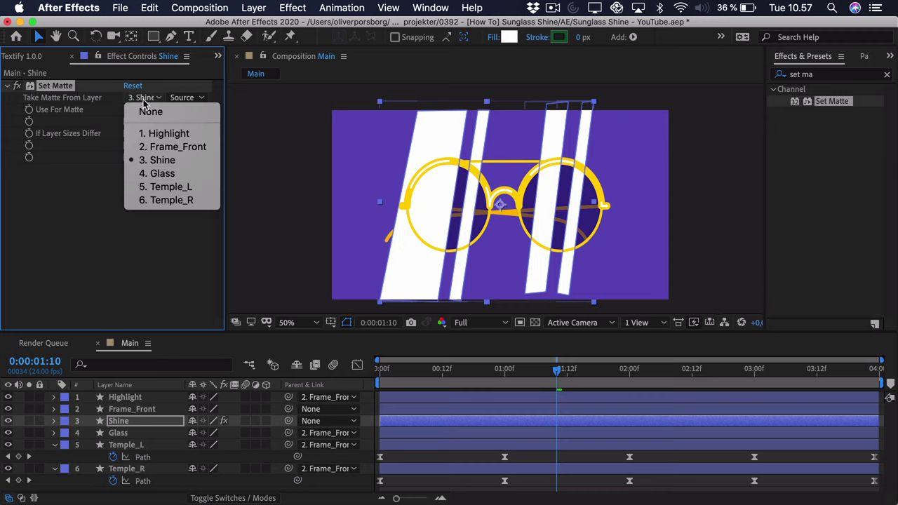
left_click(163, 180)
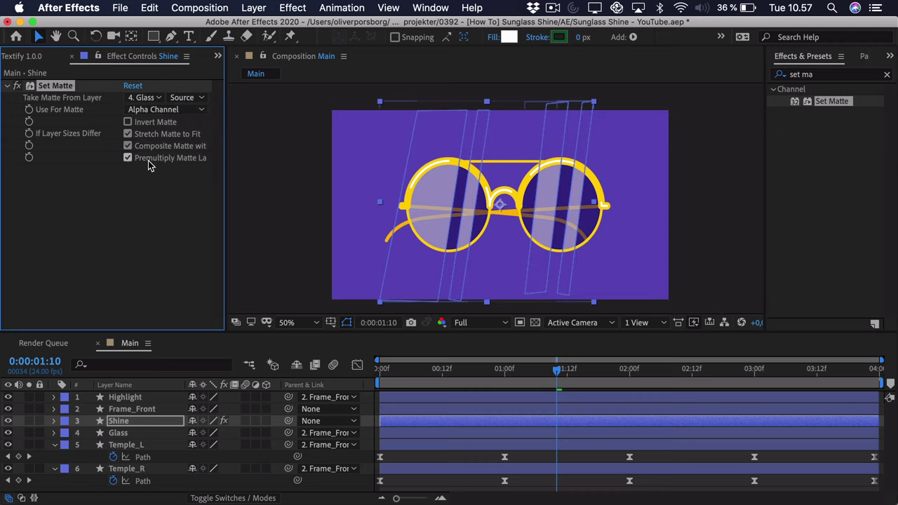
left_click(429, 464)
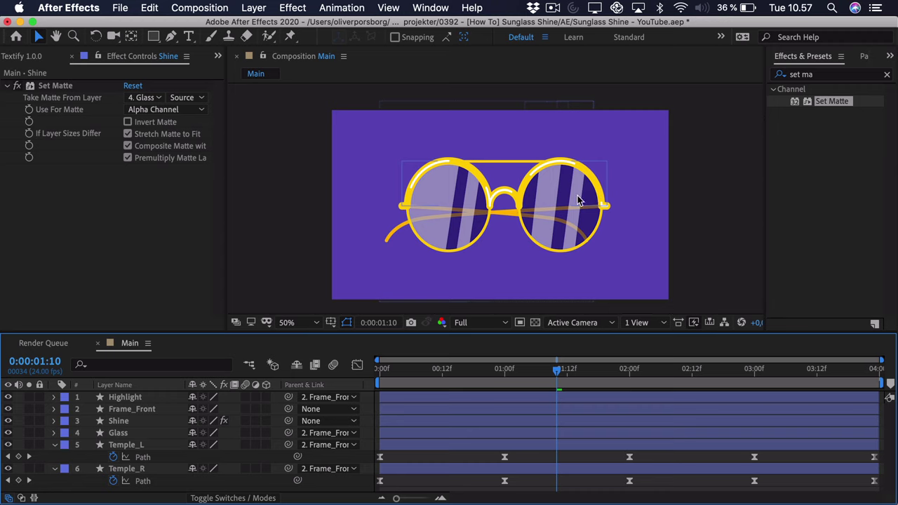
Set the Shine layer's opacity to 25%
left_click(119, 421)
key("t")
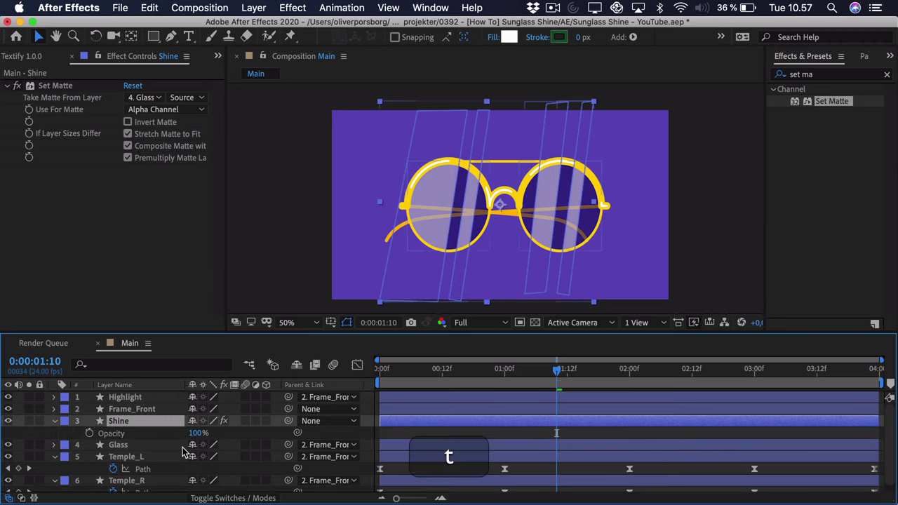
left_click(197, 433)
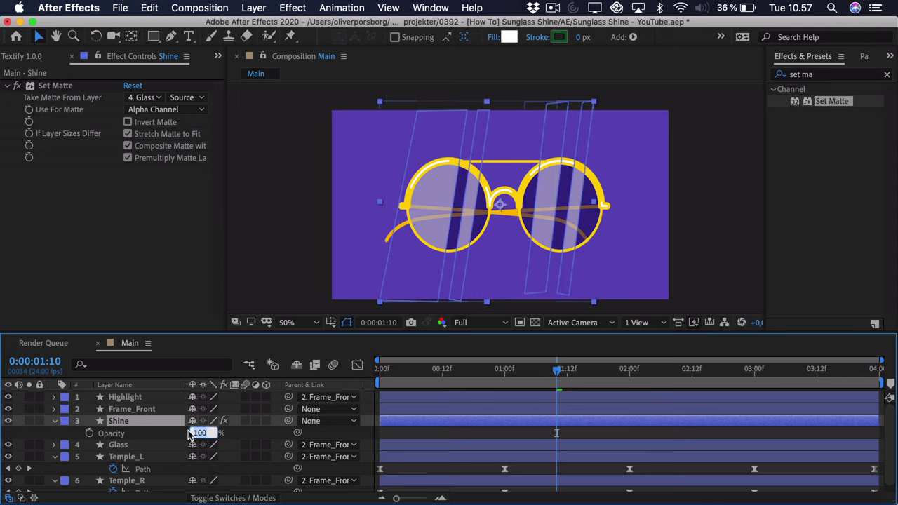
type("25")
key("Return")
left_click(378, 429)
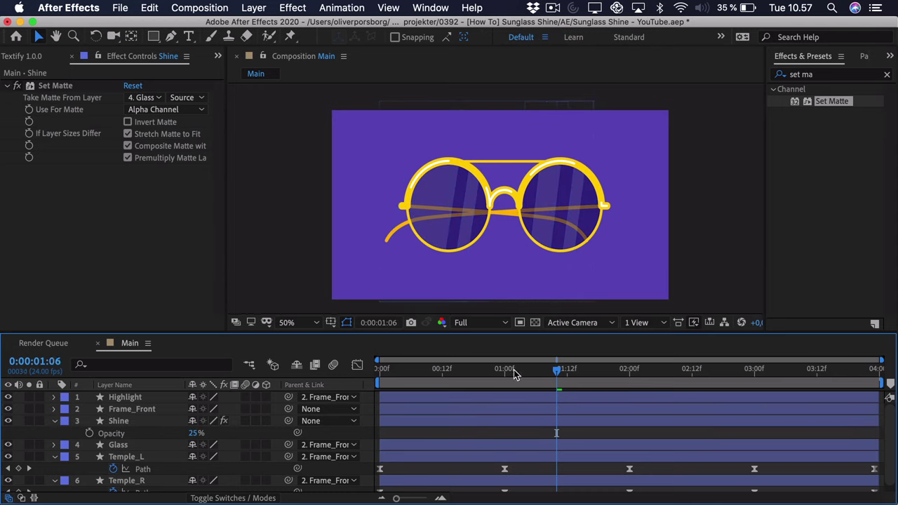
At the first frame, shift the Shine bands right to position 1196, 540 and set a Position keyframe
key("Home")
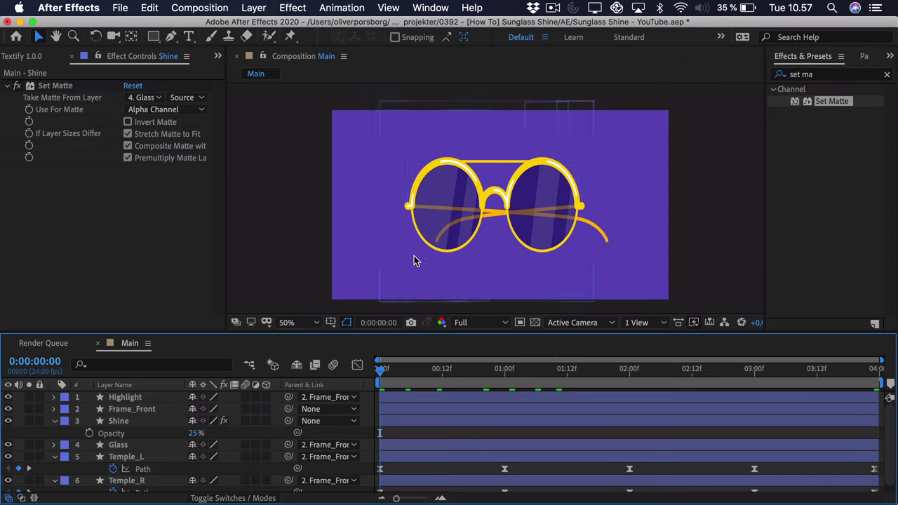
key("slash")
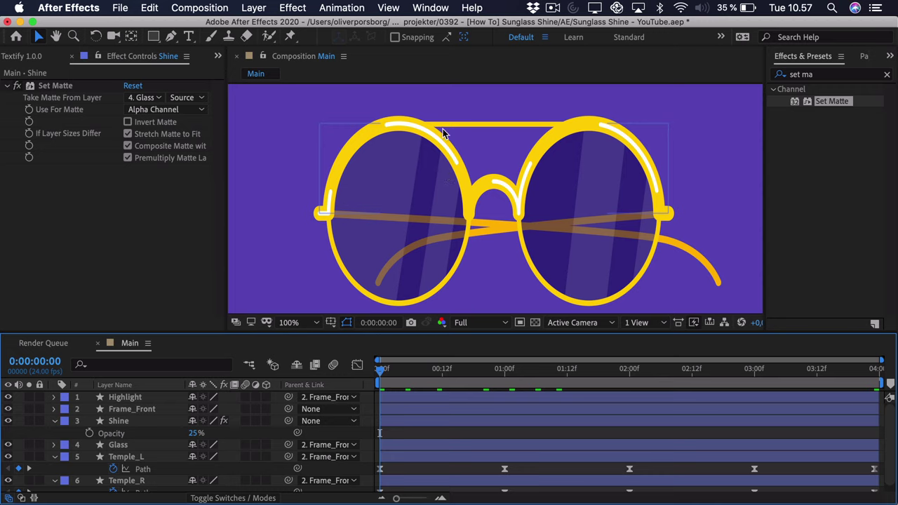
left_click(124, 421)
key("shift+v")
mouse_move(355, 186)
left_mouse_down()
mouse_move(468, 187)
mouse_move(432, 187)
left_mouse_up()
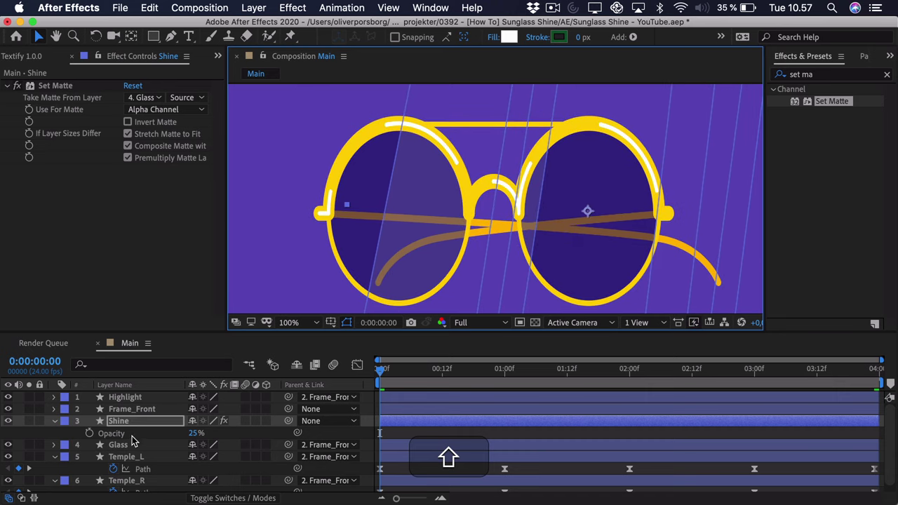
left_click(112, 423)
key("p")
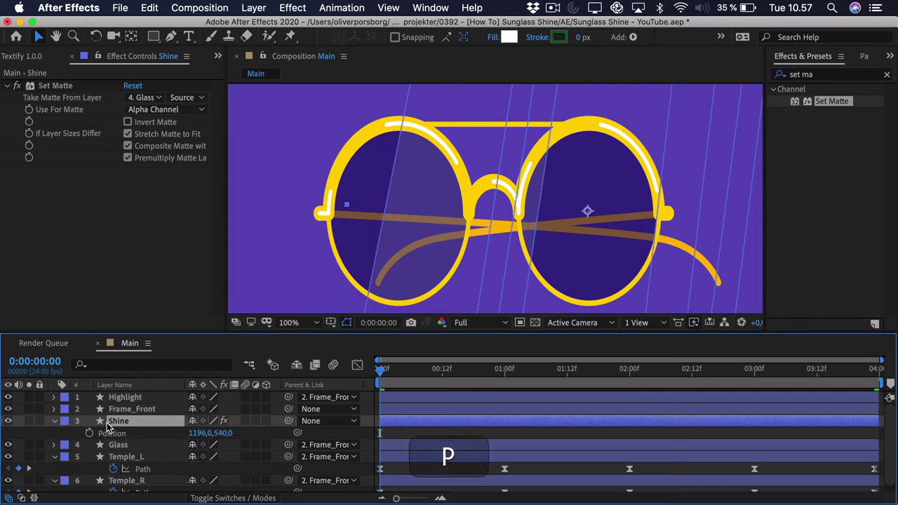
left_click(89, 433)
At 0:00:02:00, shift the Shine bands left to position 820, 540 to add a second Position keyframe
left_click_drag(429, 378, 629, 378)
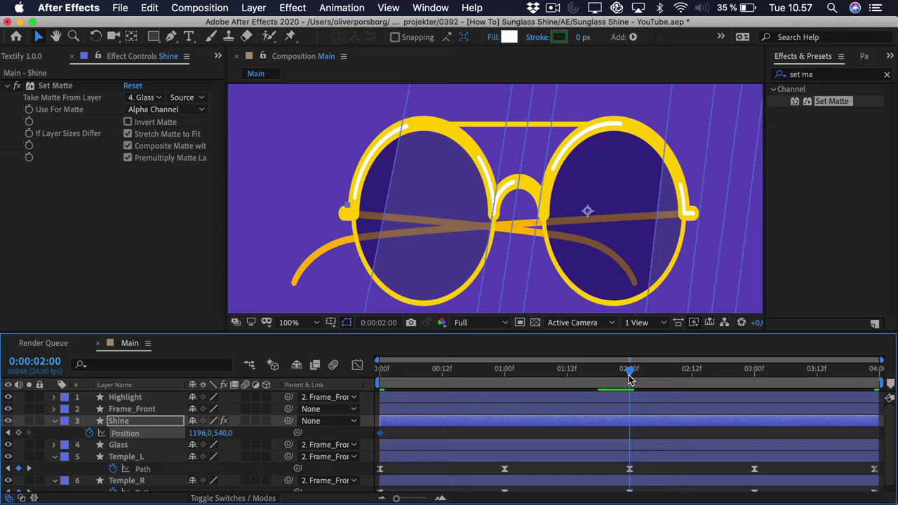
key("comma")
left_click_drag(536, 199, 407, 200)
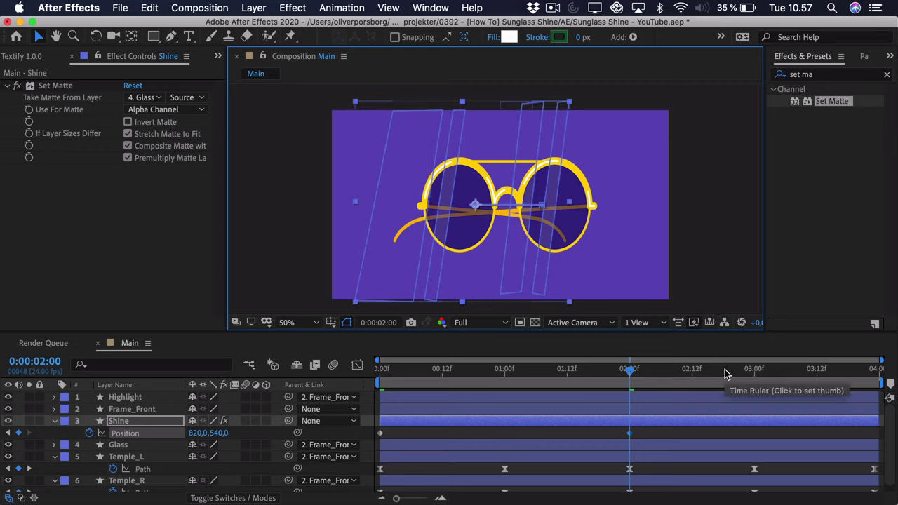
Copy the first Shine Position keyframe to the last frame at 0:00:03:23 so the movement loops
left_click_drag(724, 368, 876, 369)
left_click_drag(425, 440, 360, 429)
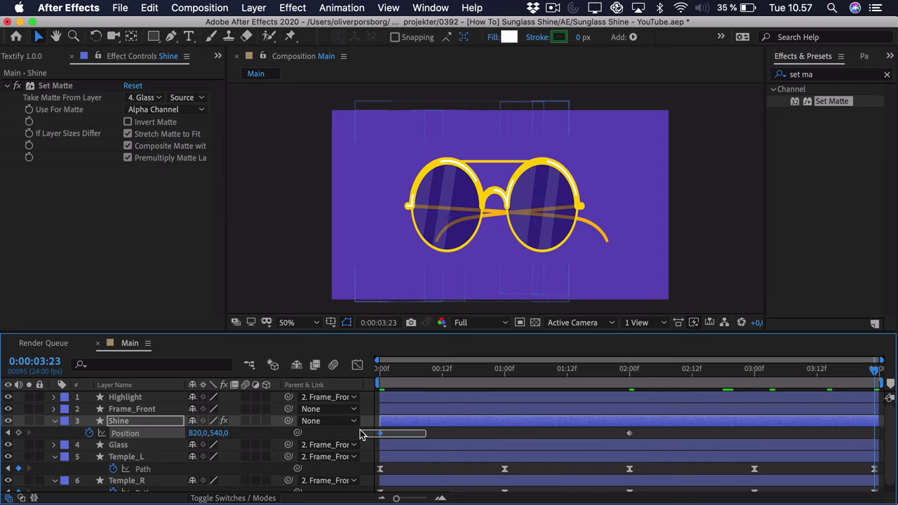
key("super+c")
key("super+v")
Apply Easy Ease to all Shine Position keyframes and preview the animation from the start
left_click_drag(877, 430, 293, 444)
key("F9")
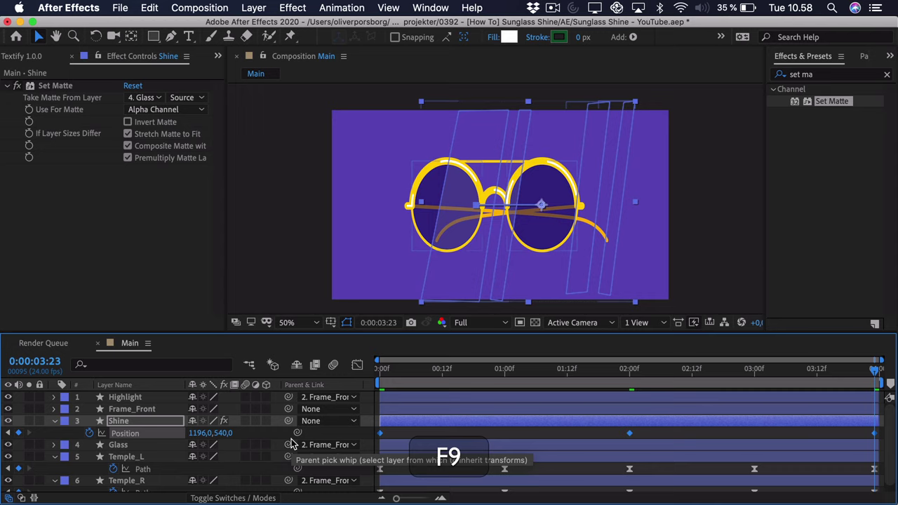
left_click(393, 377)
left_click_drag(393, 377, 230, 353)
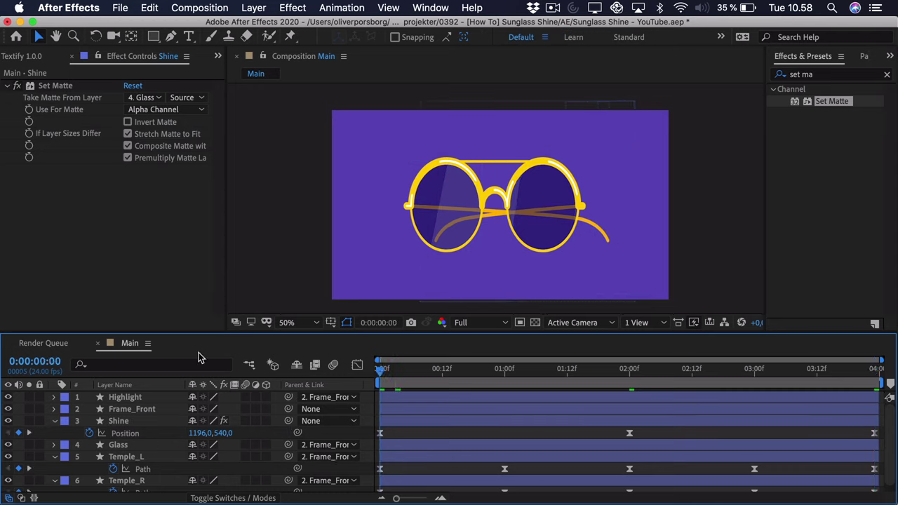
key("space")
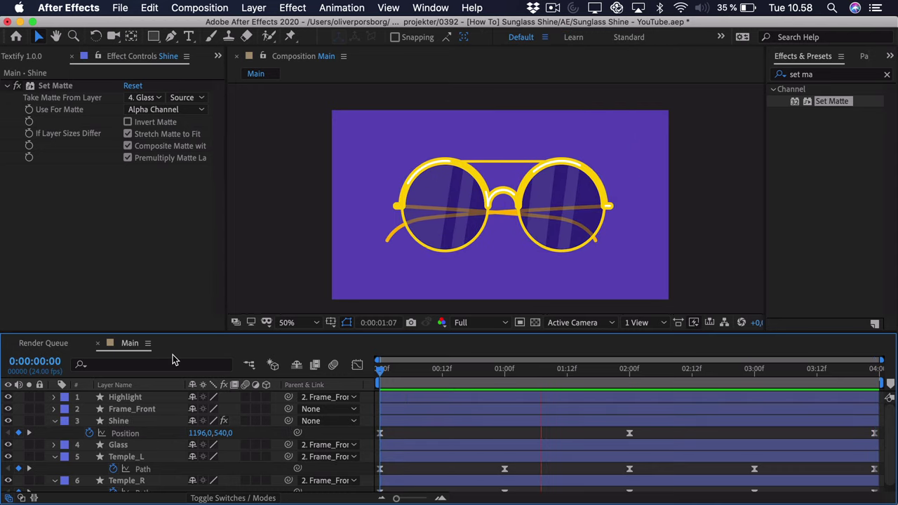
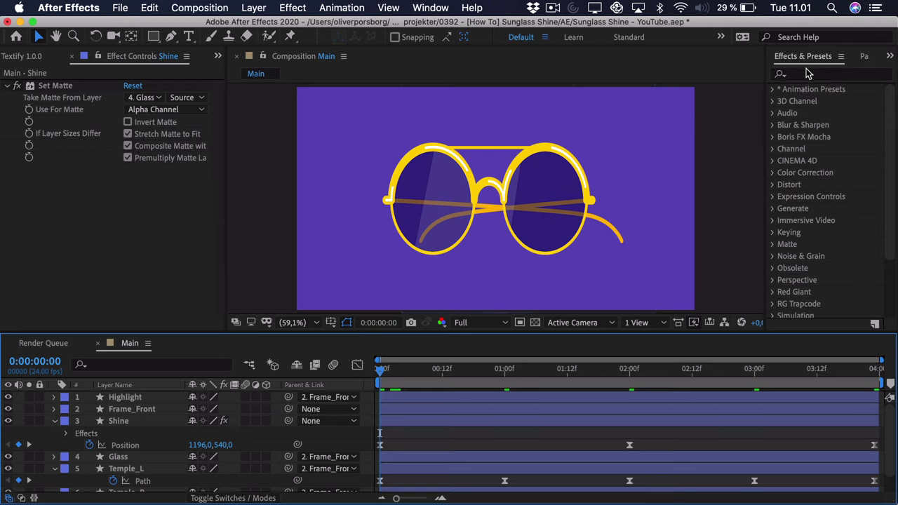
Apply the Turbulent Displace effect to the Shine layer and place it above Set Matte in the effect order
left_click(807, 76)
type("turbulent")
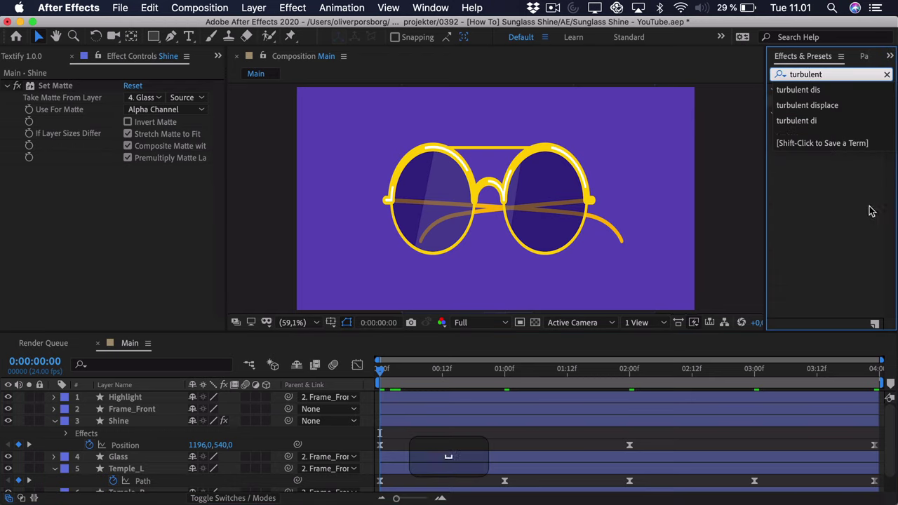
key("Return")
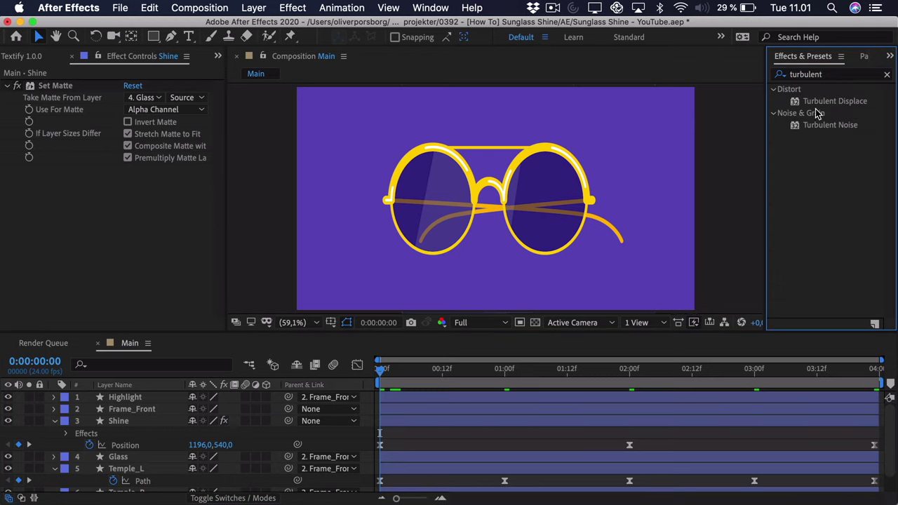
left_click_drag(817, 101, 123, 420)
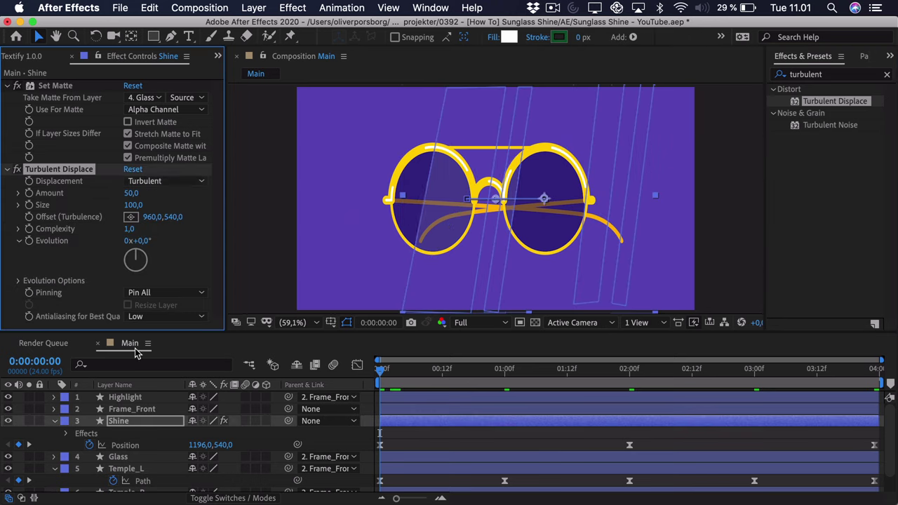
left_click(7, 169)
left_click_drag(67, 85, 89, 227)
left_click(7, 85)
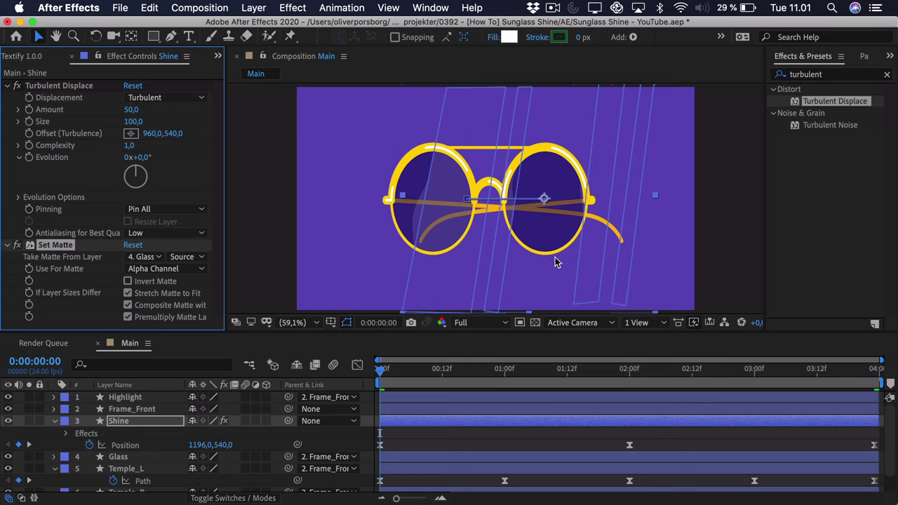
Scrub and play the animation to check how Turbulent Displace distorts the shine bands
left_click_drag(412, 374, 526, 369)
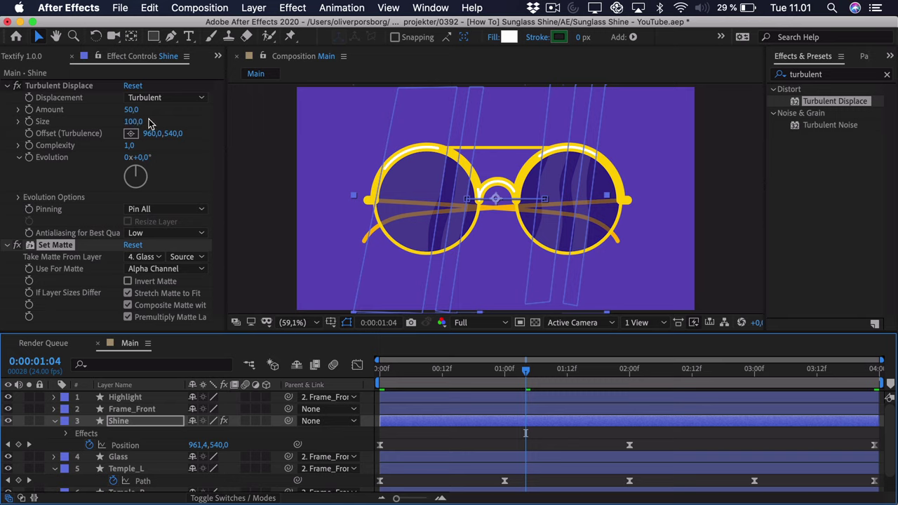
key("space")
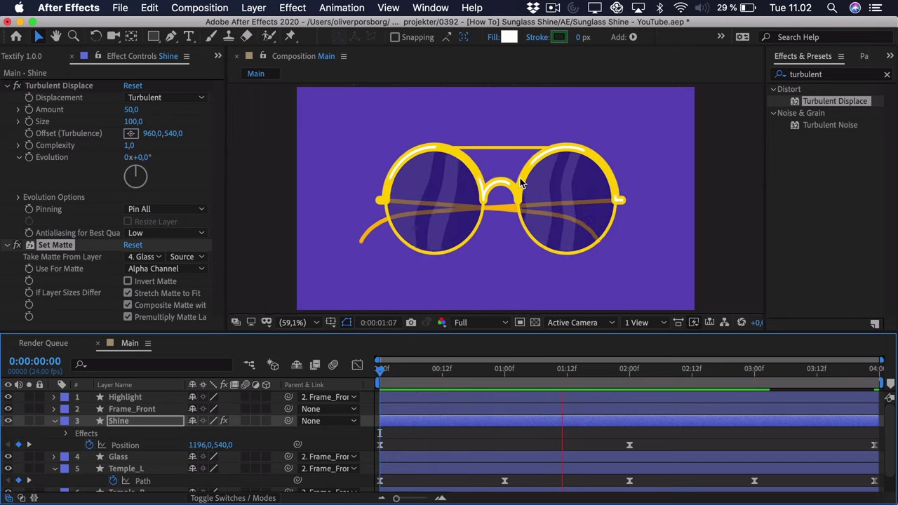
key("space")
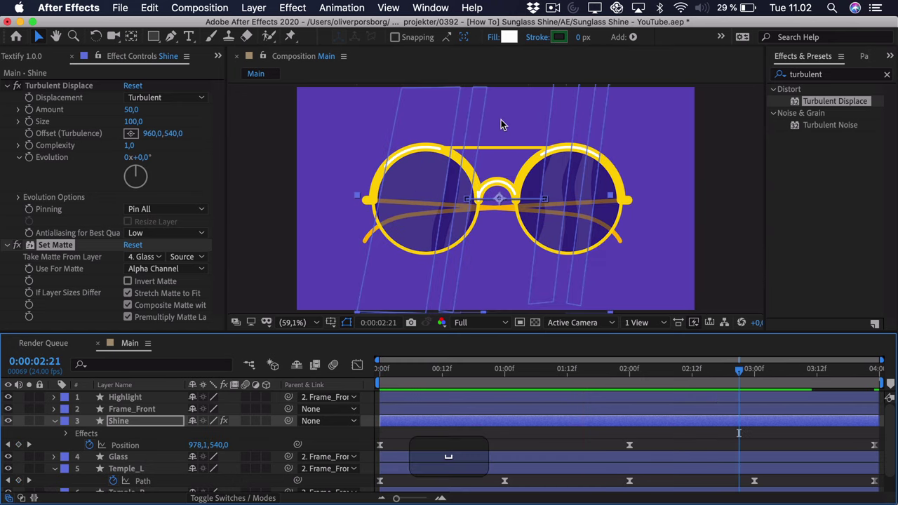
Try a Turbulent Displace amount of 206 with sizes of 610 and 50, and preview the distortion
left_click_drag(133, 111, 242, 109)
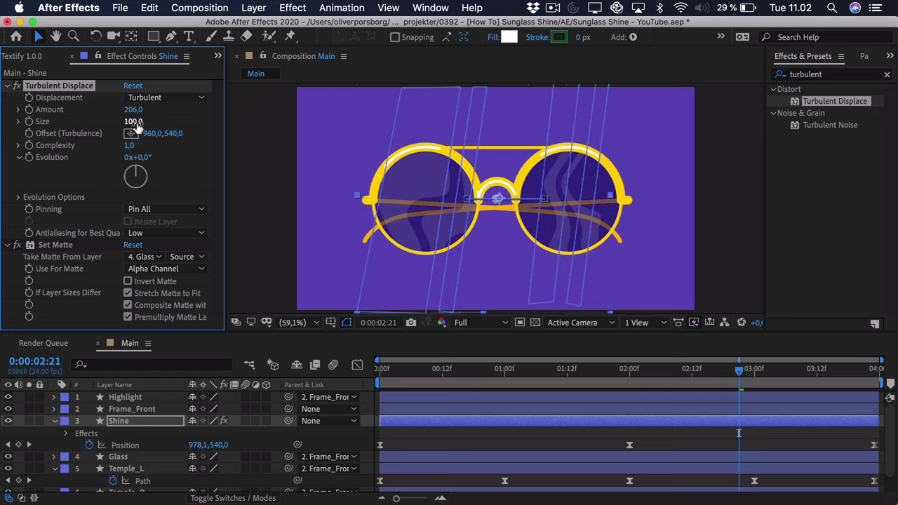
left_click_drag(137, 124, 388, 203)
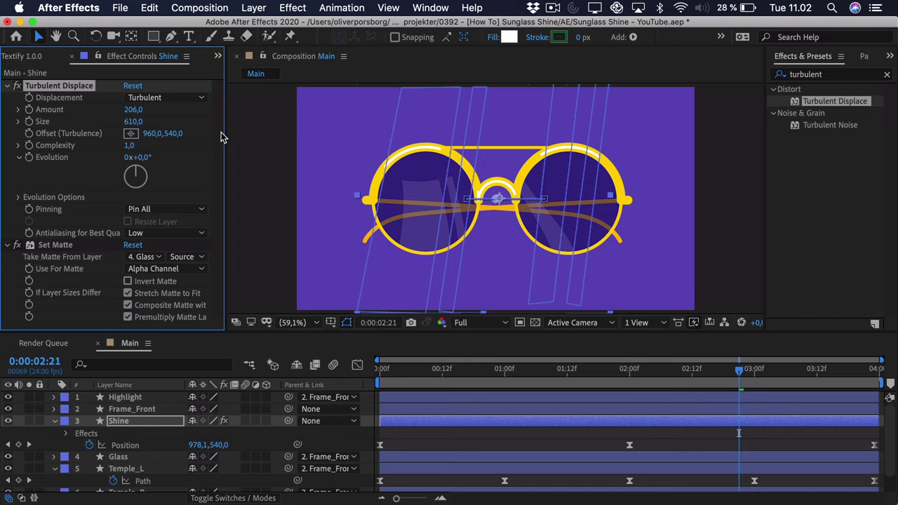
left_click(133, 121)
type("50")
key("Return")
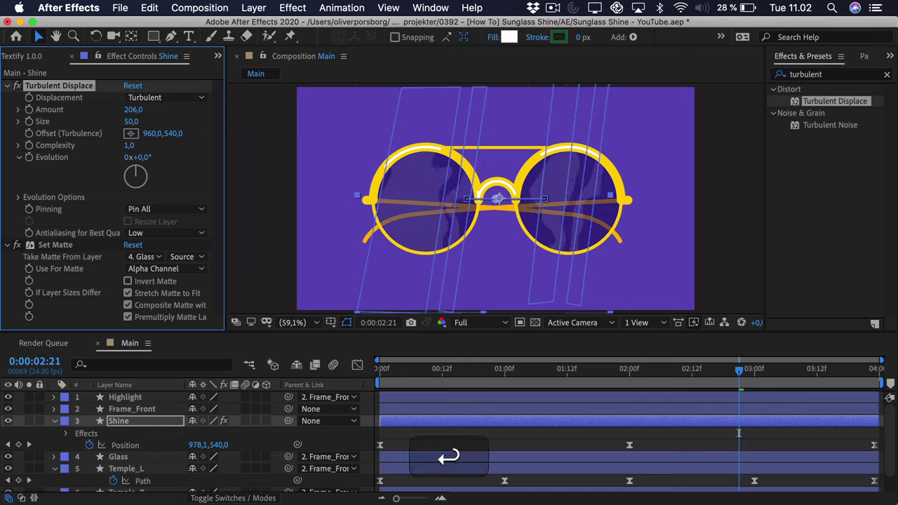
key("space")
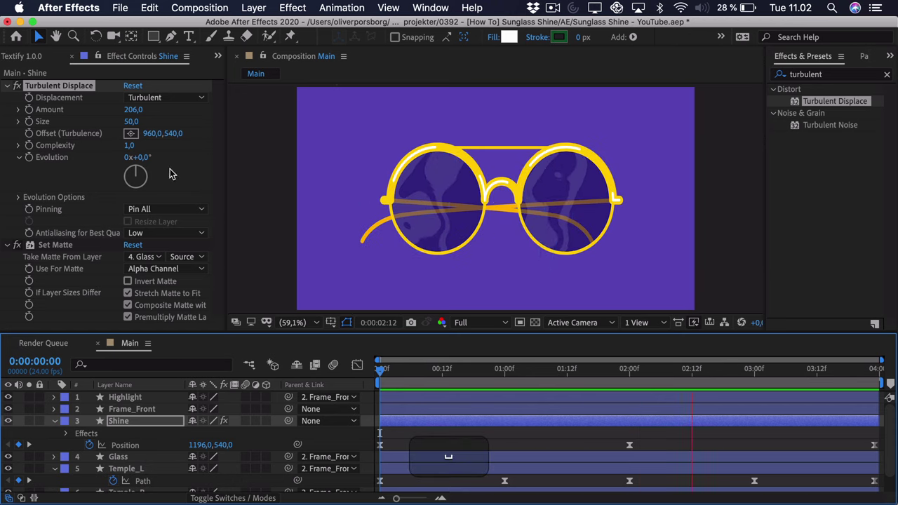
key("space")
Set the Turbulent Displace amount to 172 and size to 65, and return to the first frame
mouse_move(133, 109)
left_mouse_down()
mouse_move(111, 110)
mouse_move(136, 122)
left_mouse_up()
left_click_drag(406, 371, 379, 371)
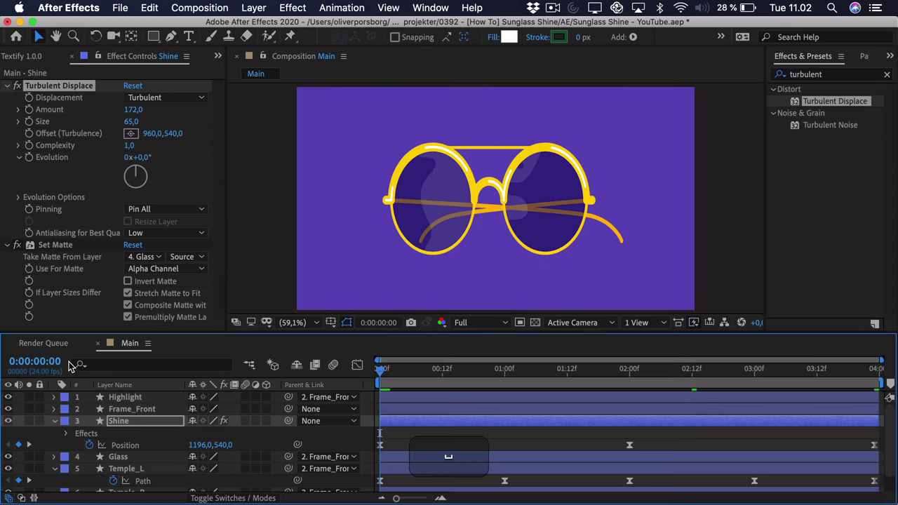
Play the animation and switch off the Turbulent Displace effect on the Shine layer
key("space")
left_click(21, 87)
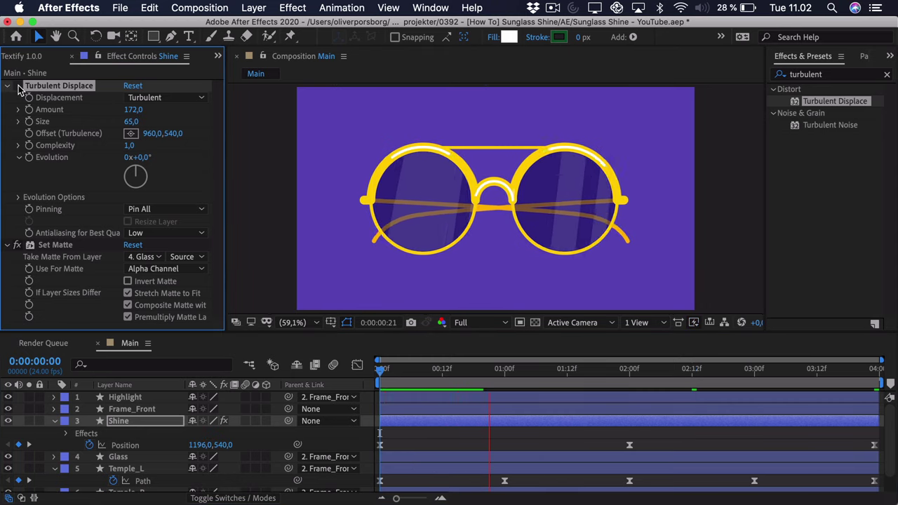